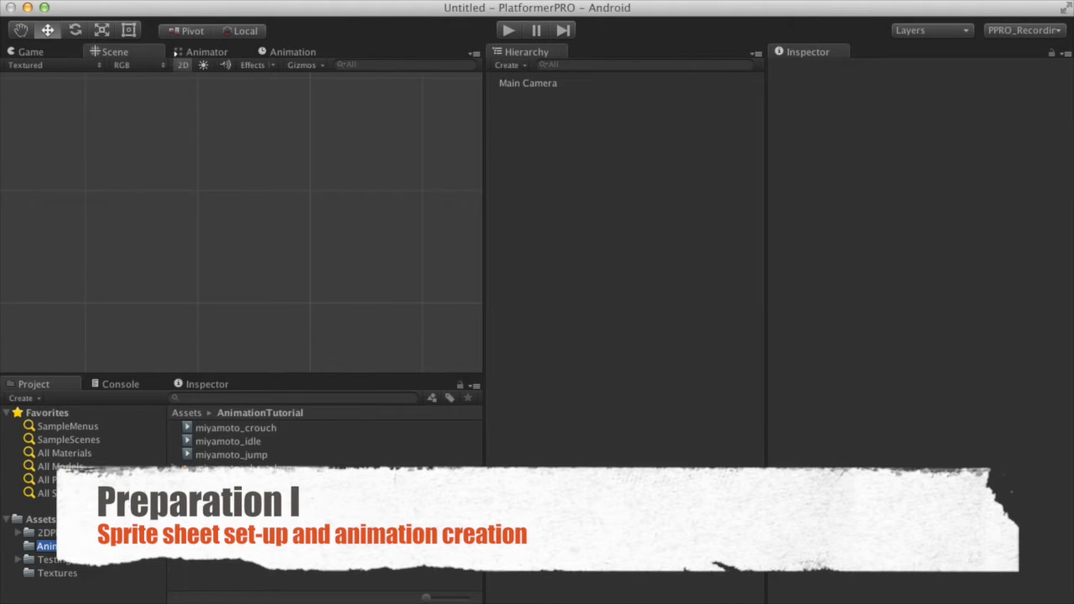
left_click(275, 468)
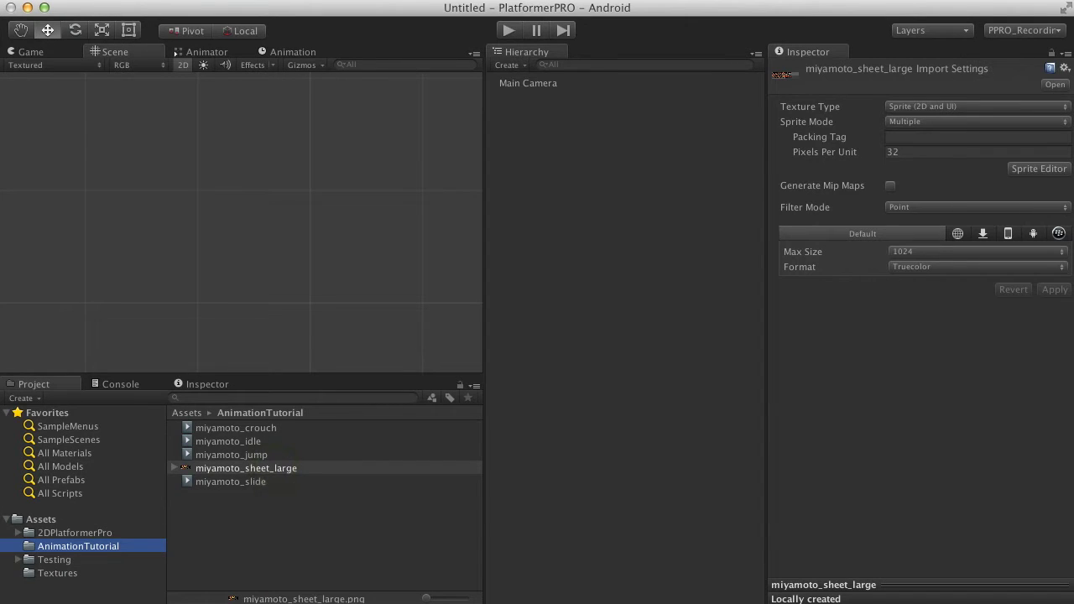
left_click(1039, 169)
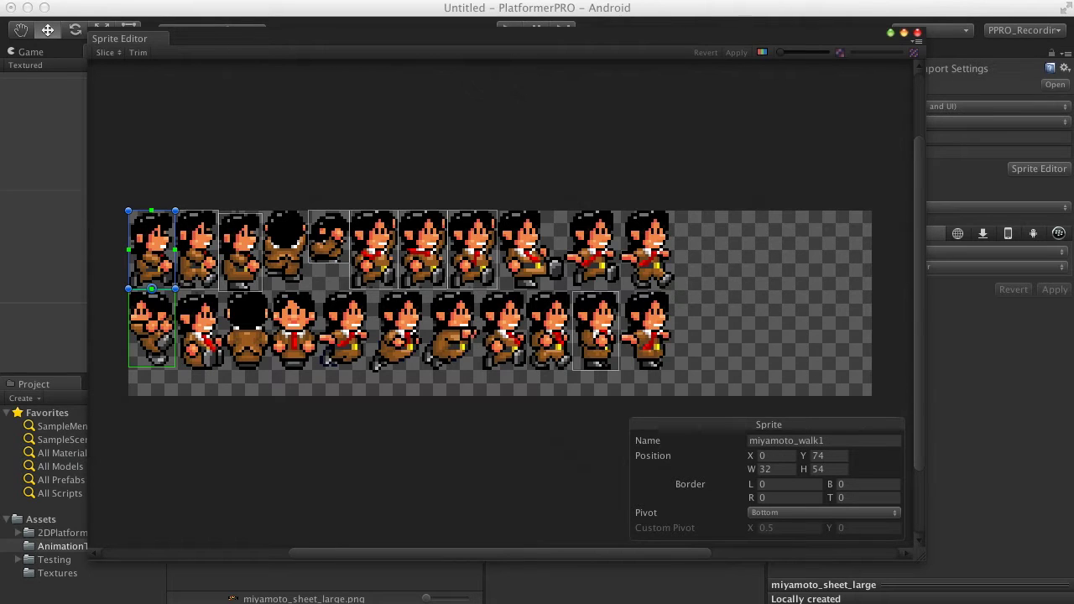
left_click(197, 249)
left_click(244, 250)
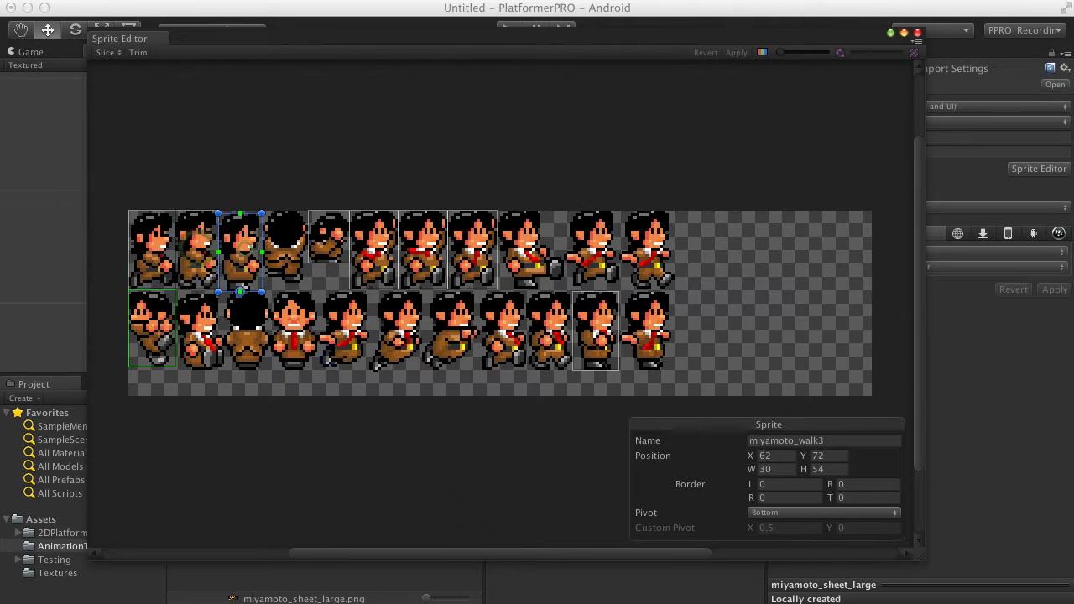
left_click(373, 249)
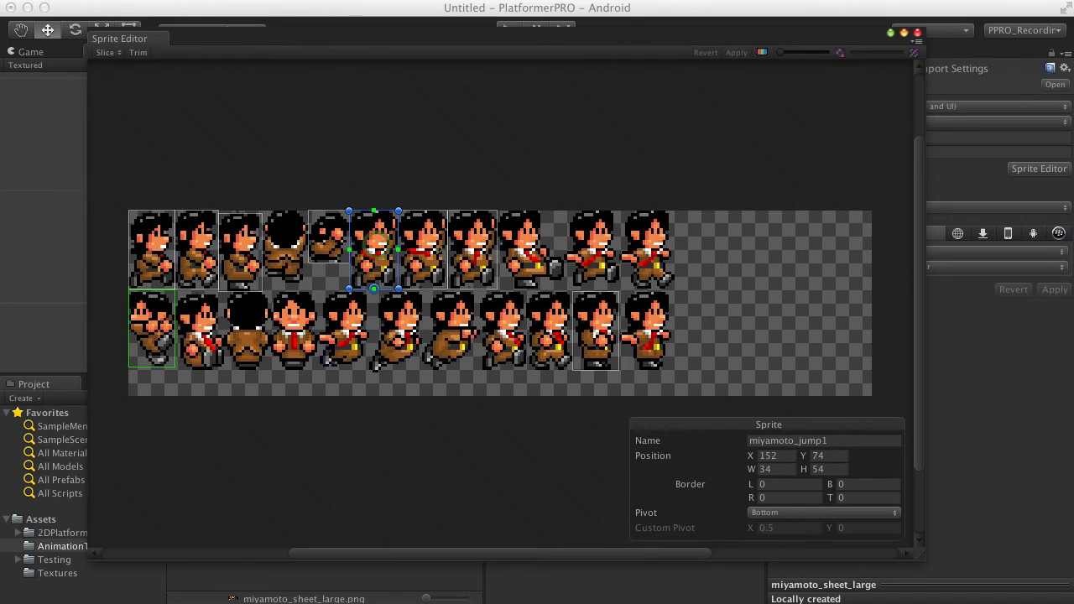
left_click(424, 248)
left_click(472, 249)
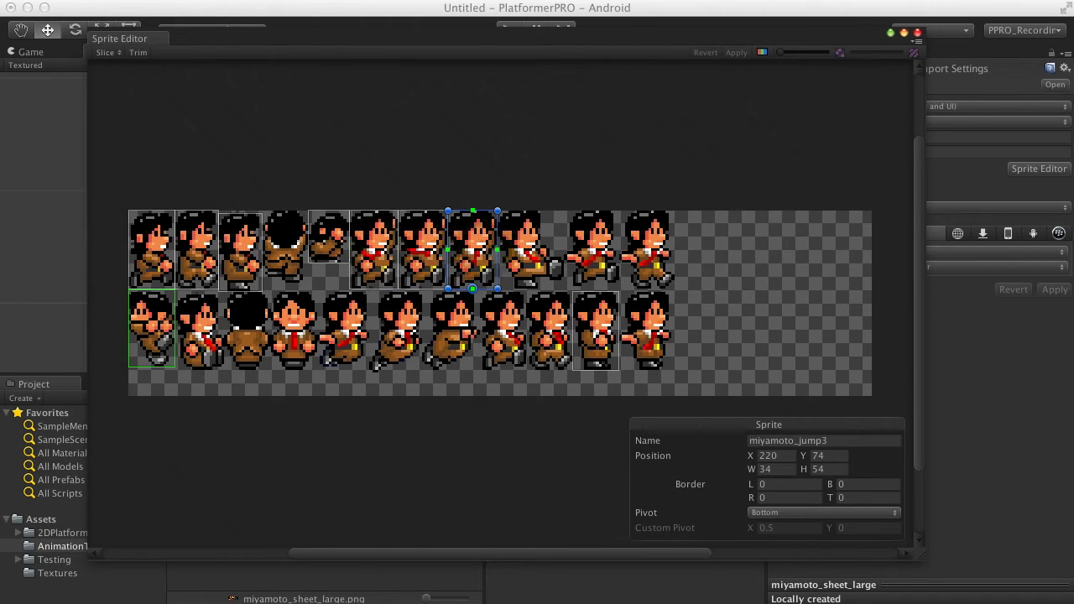
left_click(917, 32)
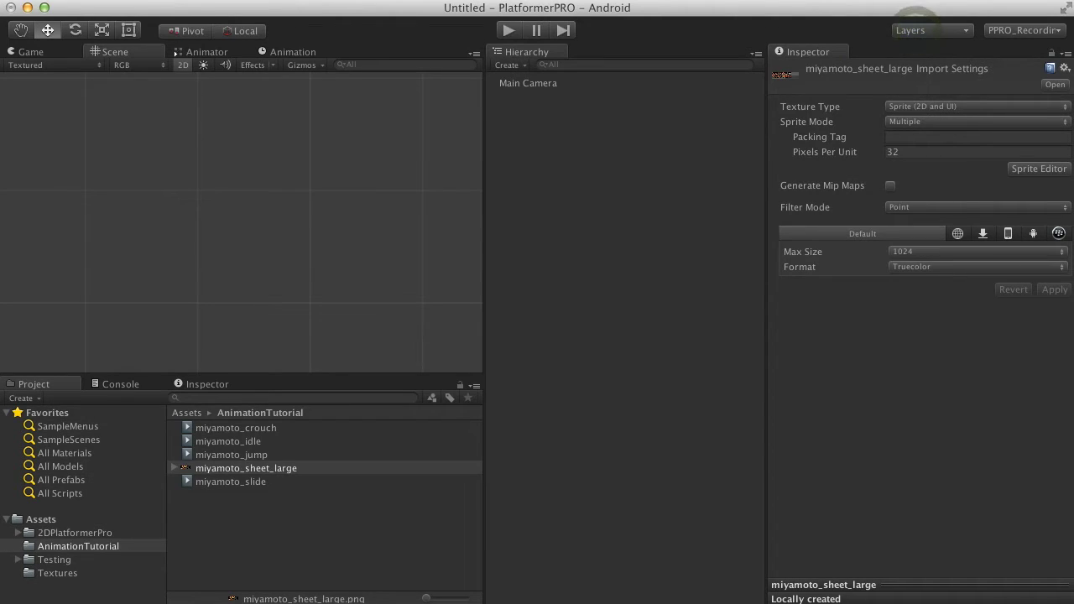
Review the miyamoto crouch, idle, jump and slide clips, then expand miyamoto_sheet_large to list its frames.
left_click(236, 428)
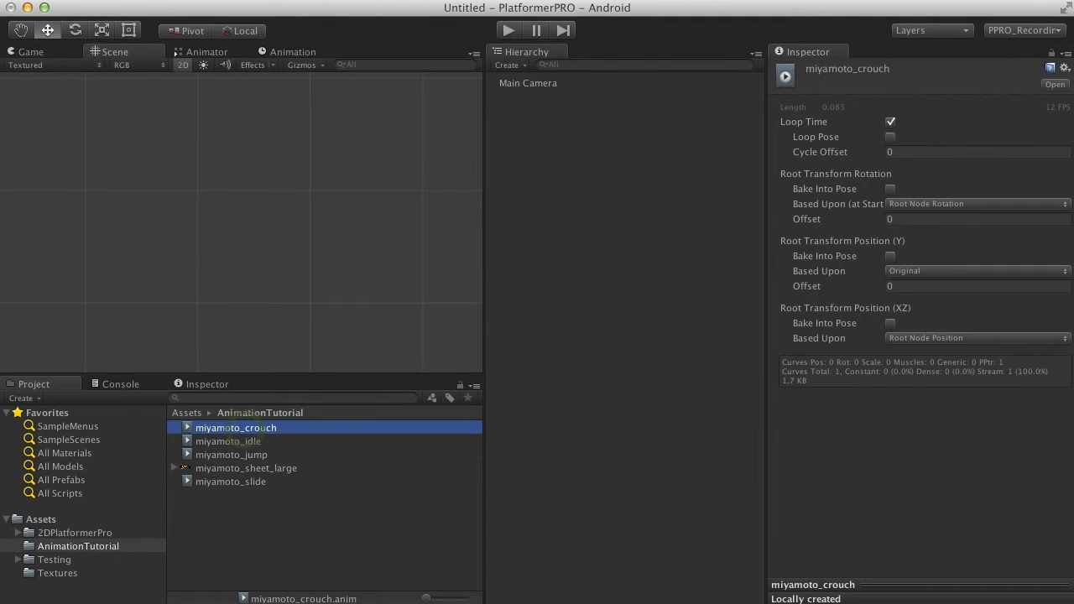
left_click(228, 441)
left_click(232, 454)
left_click(231, 481)
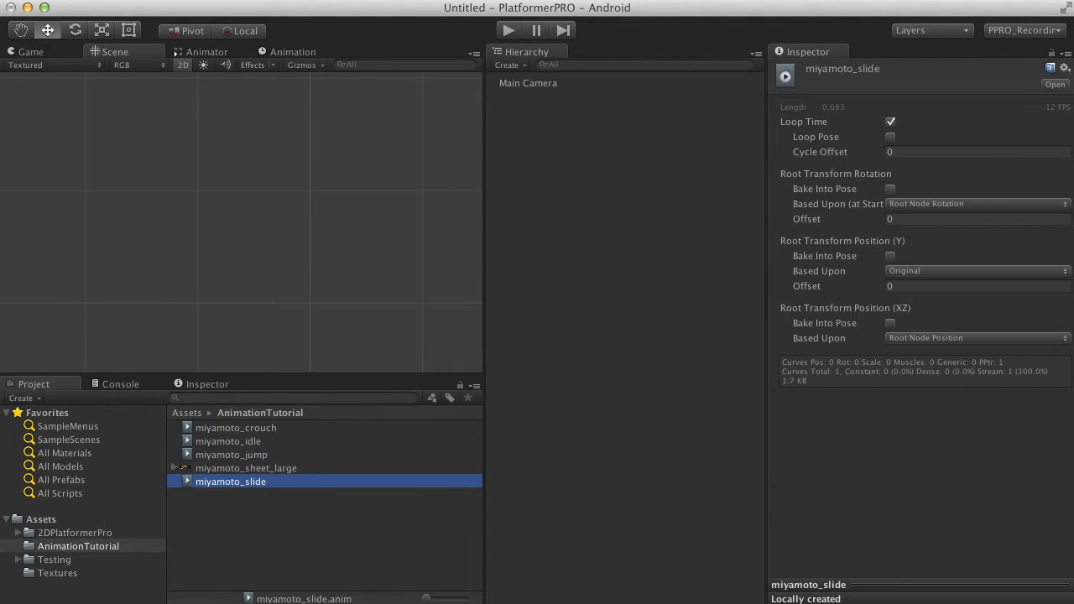
left_click(232, 455)
left_click(228, 441)
left_click(236, 428)
left_click(228, 442)
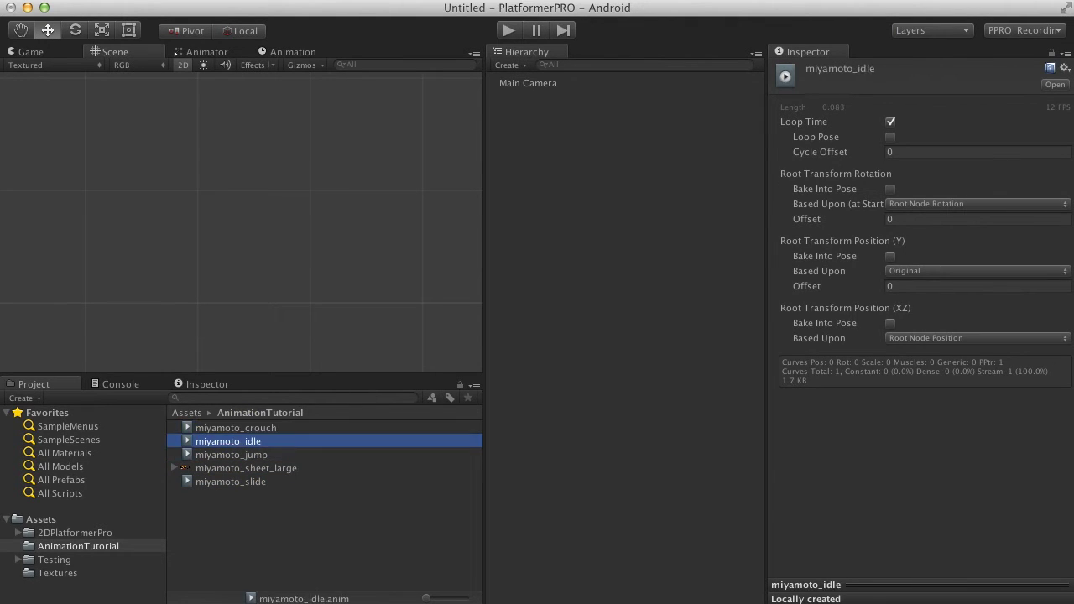
left_click(232, 455)
left_click(231, 481)
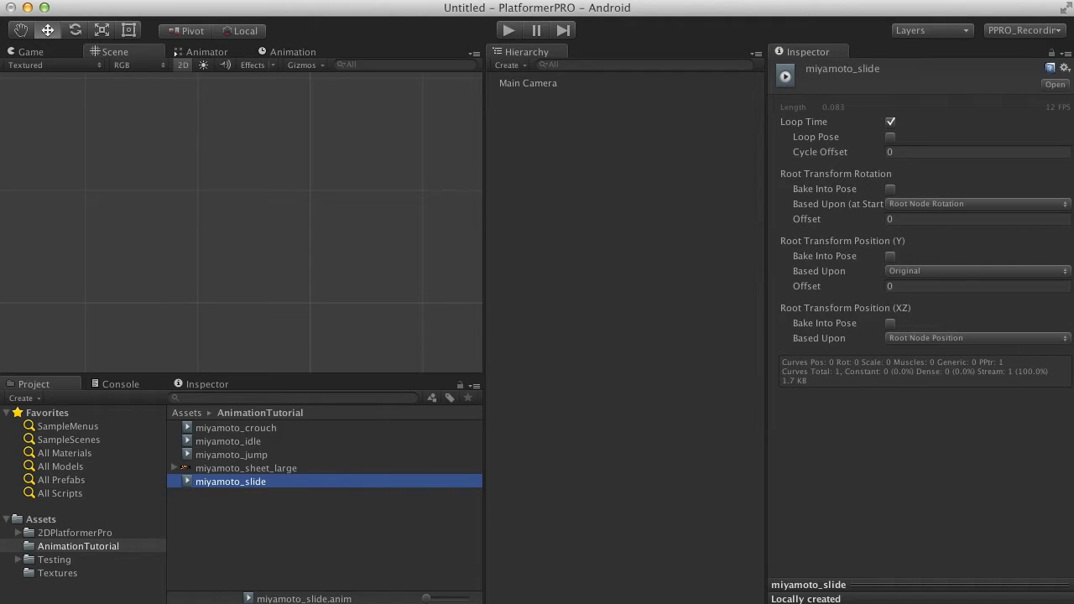
left_click(175, 468)
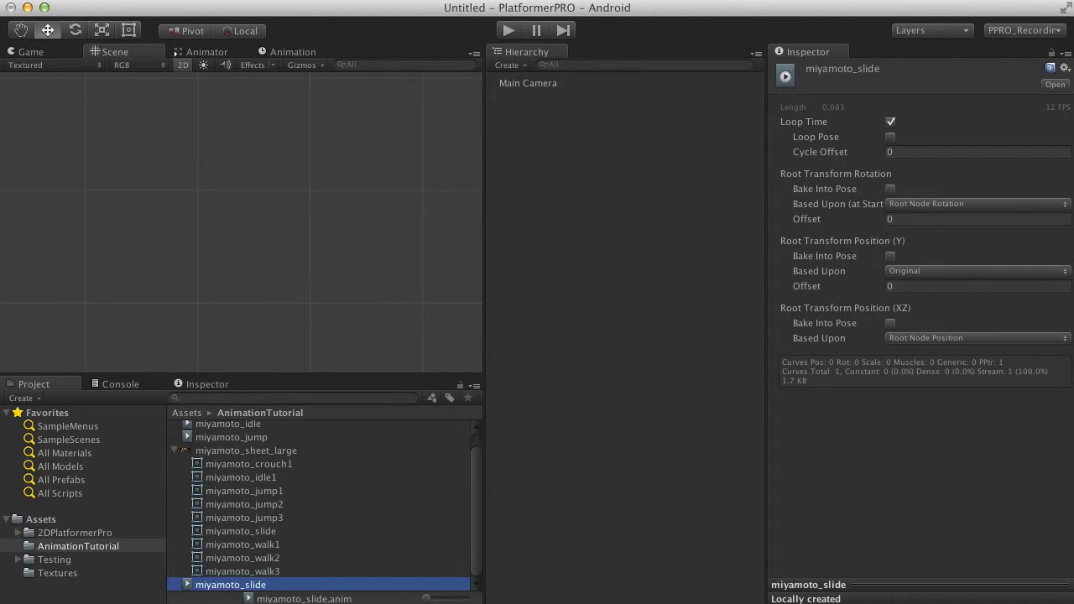
left_click(243, 545)
Create a miyamoto_walk animation and animated scene object from sprites miyamoto_walk1 through walk3.
left_click(238, 570, "shift")
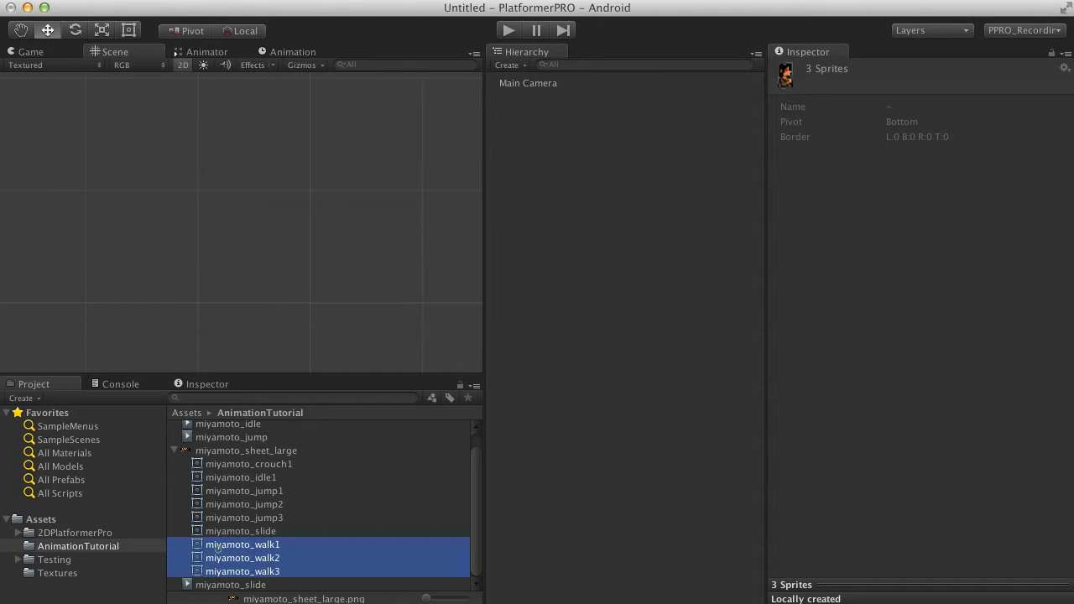
left_click_drag(217, 547, 599, 233)
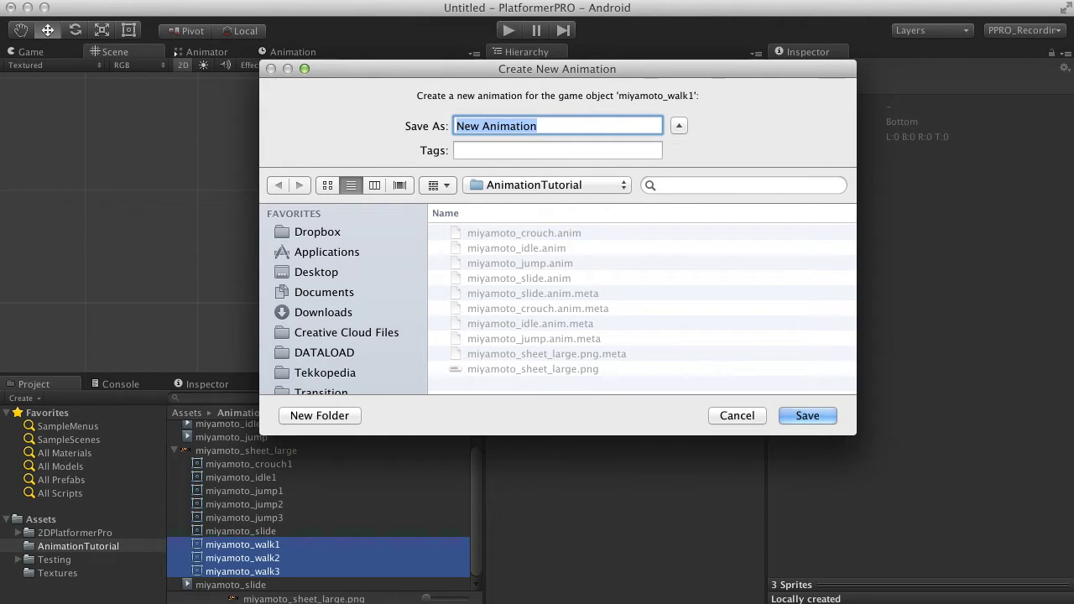
type("miyamoto")
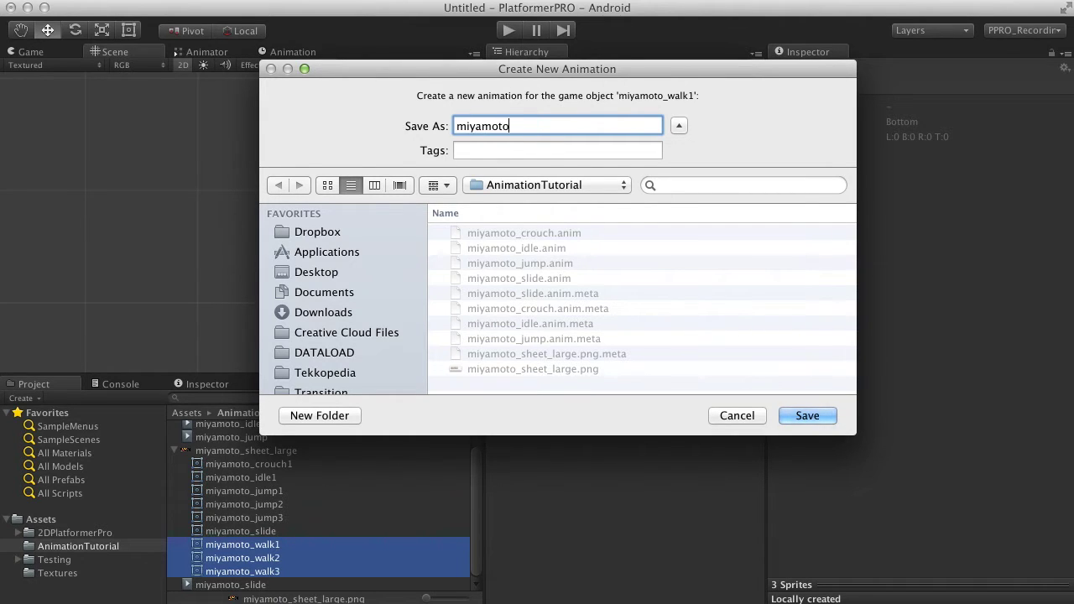
type("_walk")
left_click(799, 413)
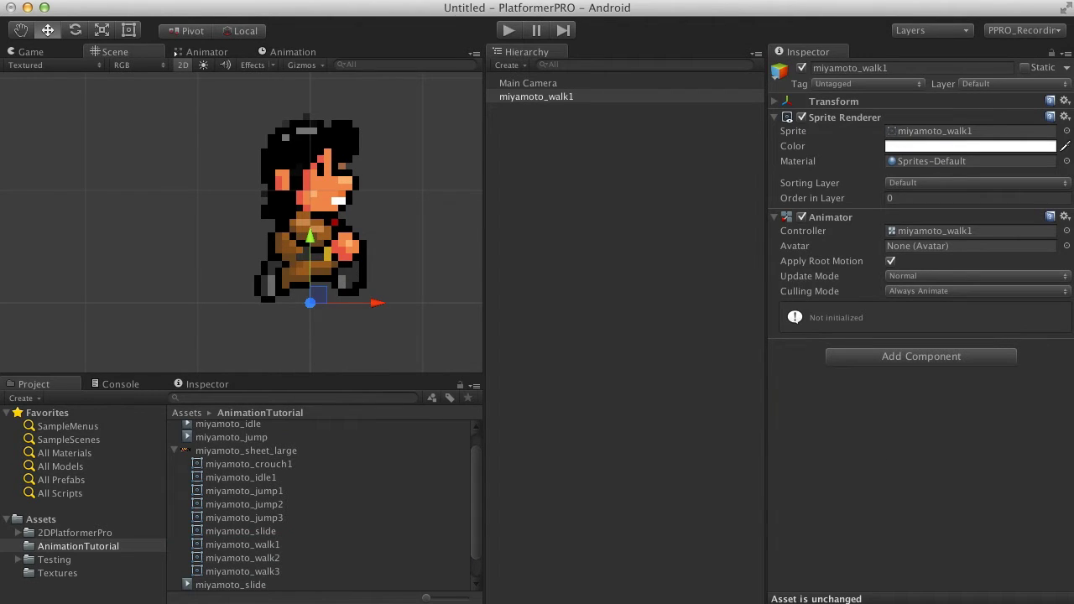
Preview the walk cycle, then delete the miyamoto_walk1 controller and select its scene object.
key("super+p")
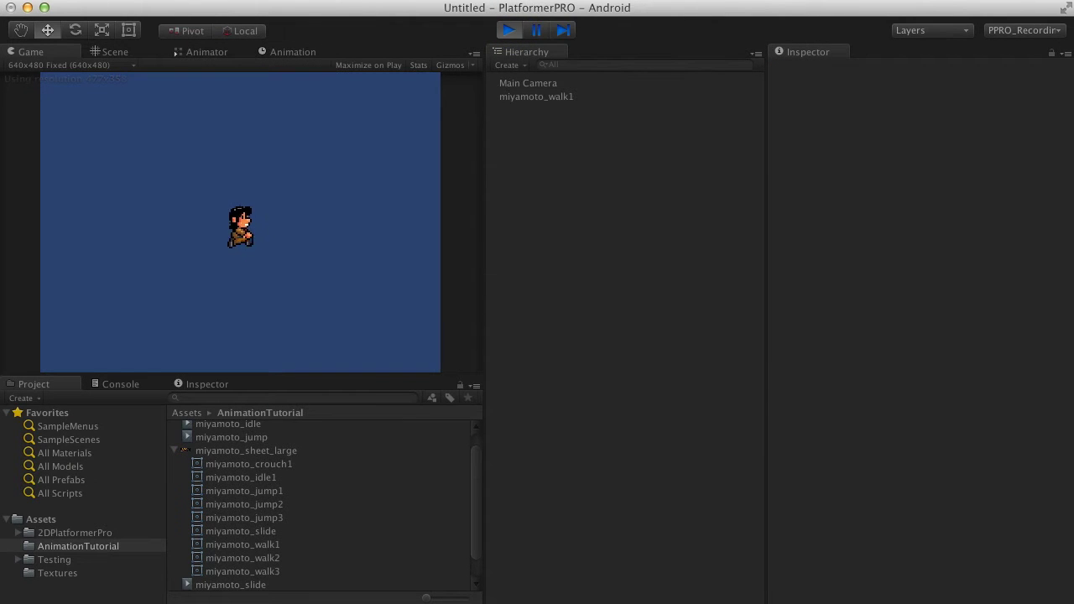
left_click(508, 30)
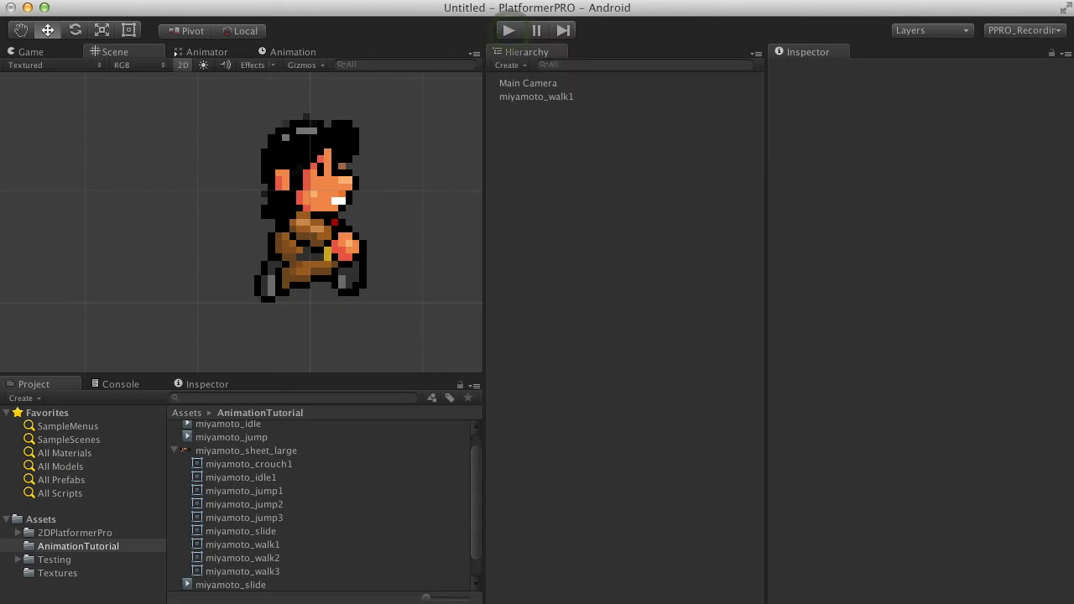
left_click(174, 450)
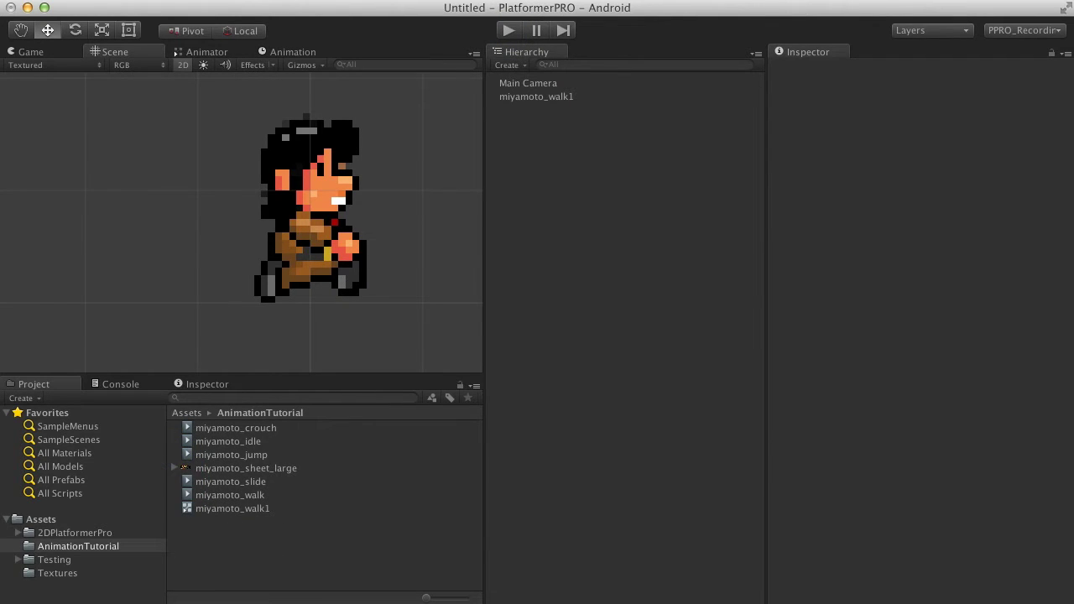
left_click(232, 508)
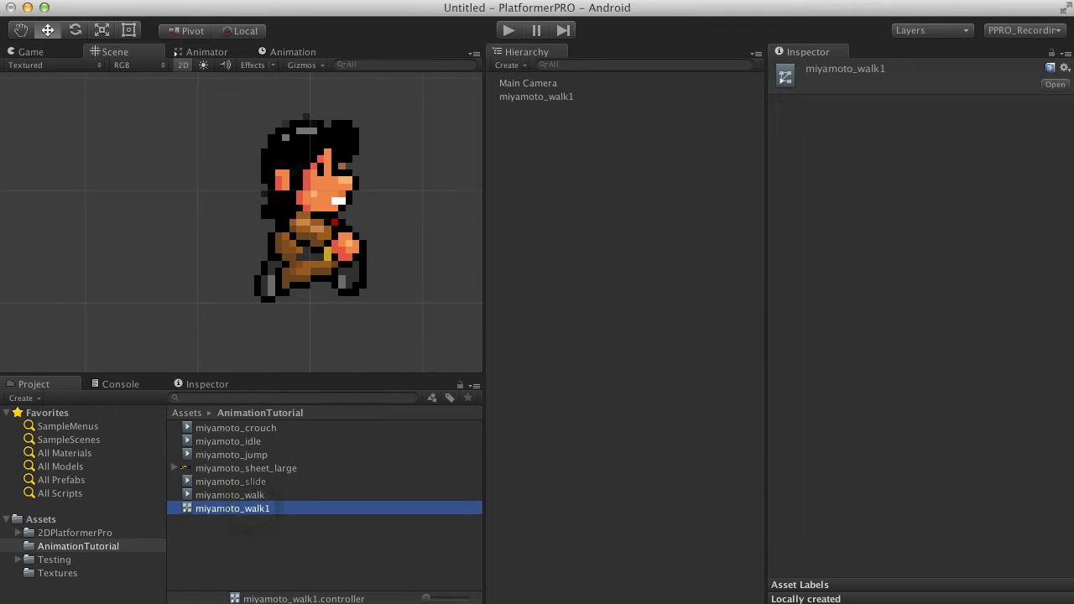
key("super+BackSpace")
left_click(547, 96)
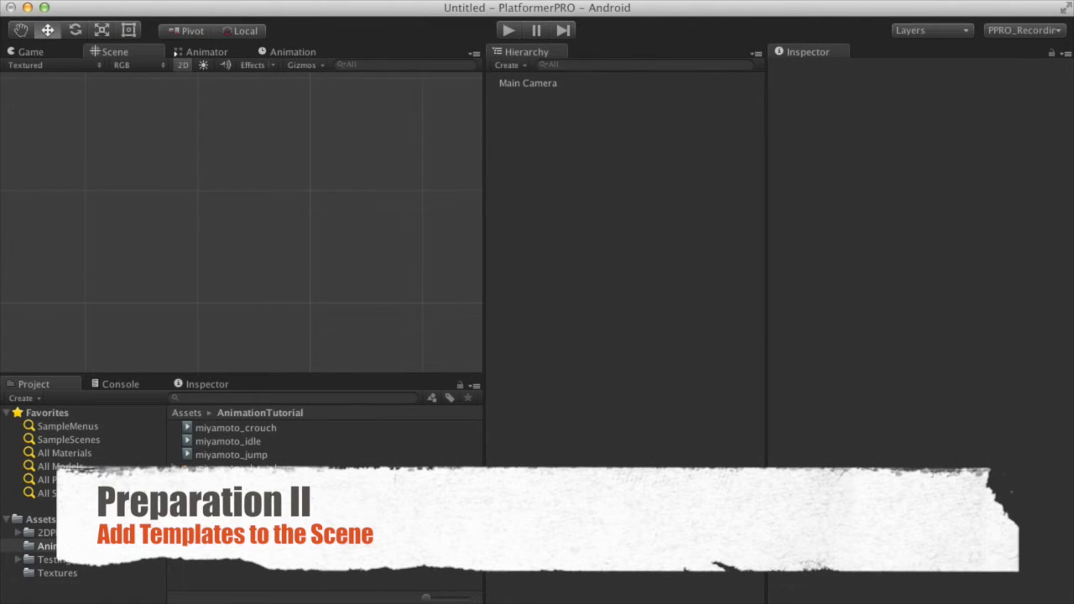
Set Main Camera to Orthographic projection with size 6, then search the project for 'Template'.
left_click(545, 83)
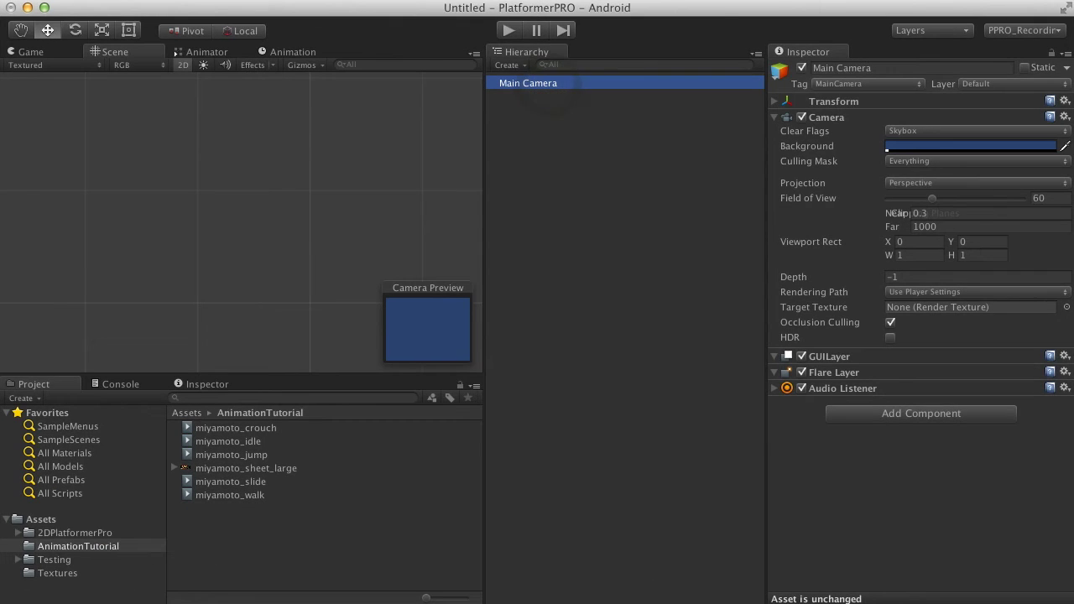
left_click(922, 183)
left_click(922, 195)
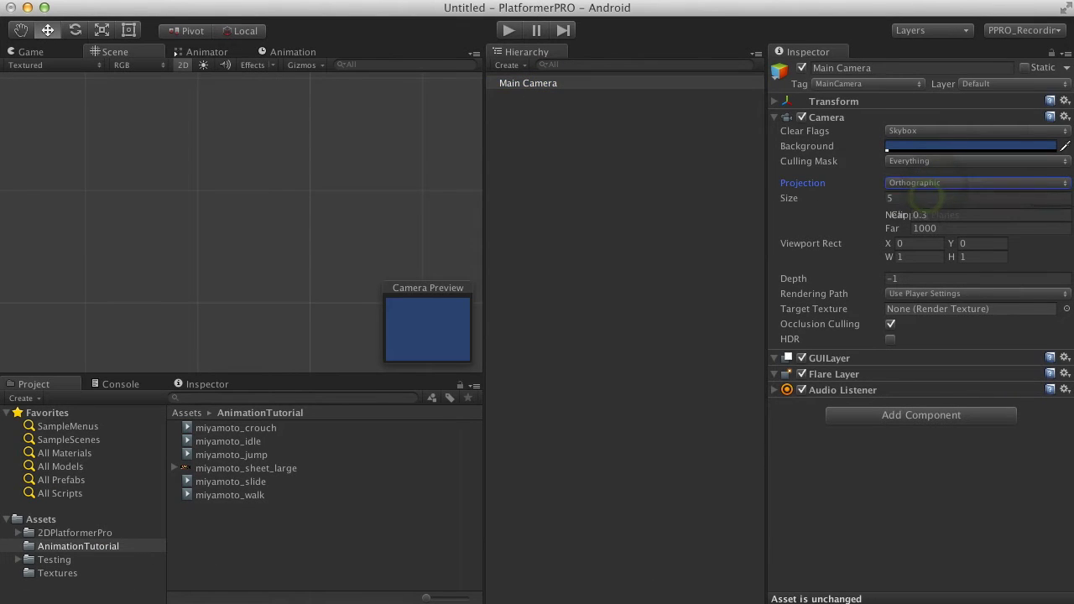
left_click(910, 198)
type("6")
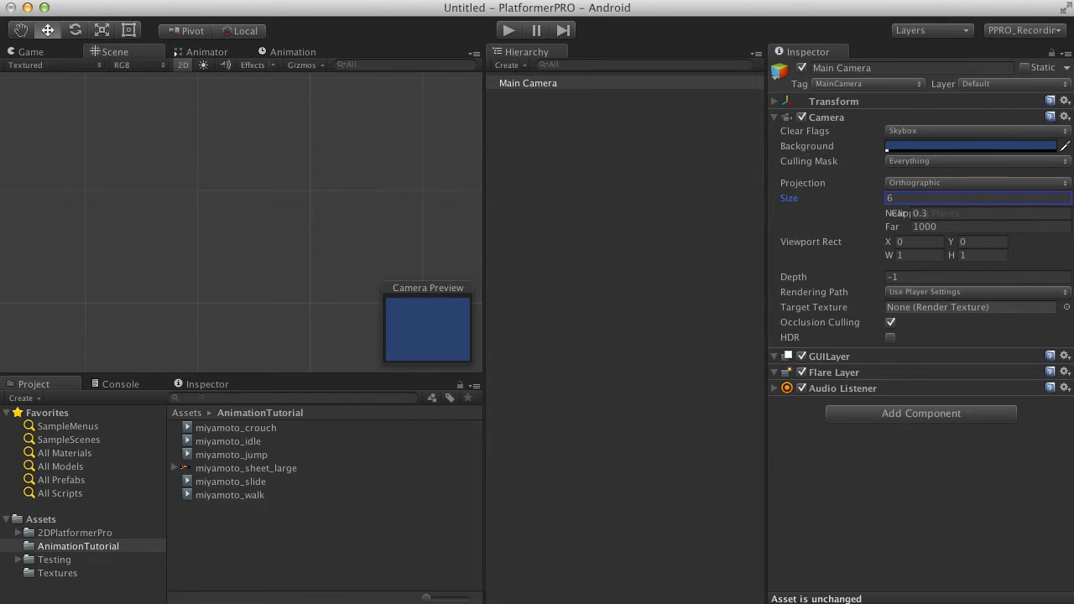
left_click(201, 397)
type("Template")
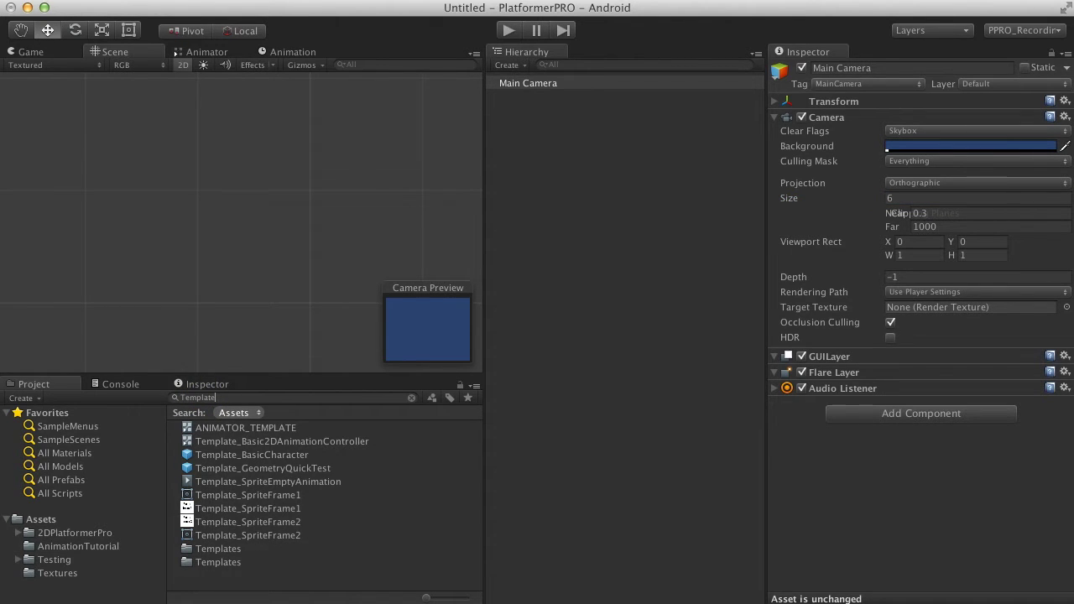
left_click_drag(251, 453, 571, 168)
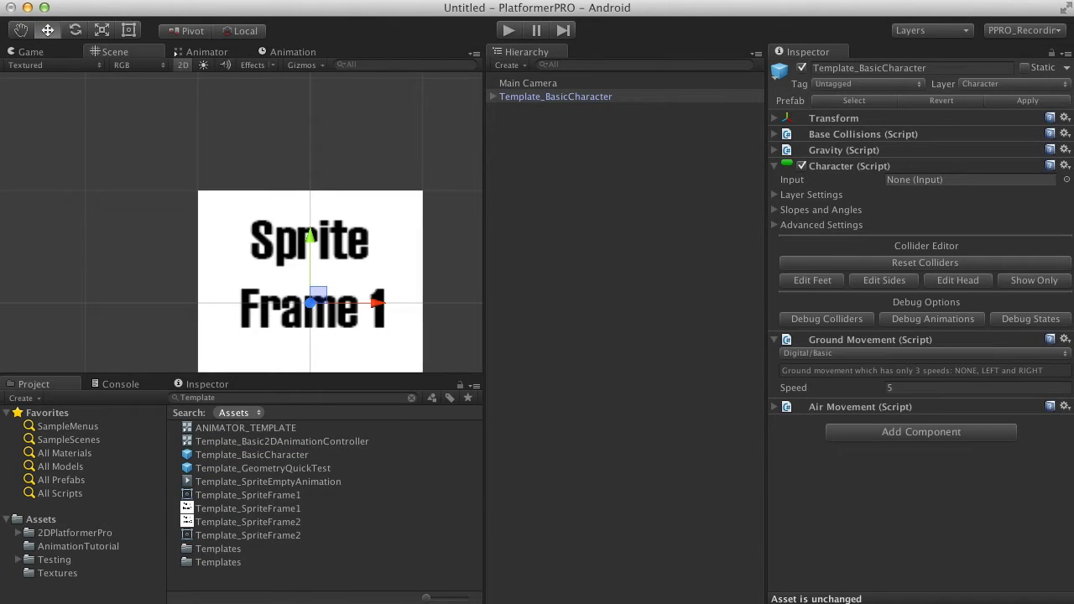
left_click(255, 467)
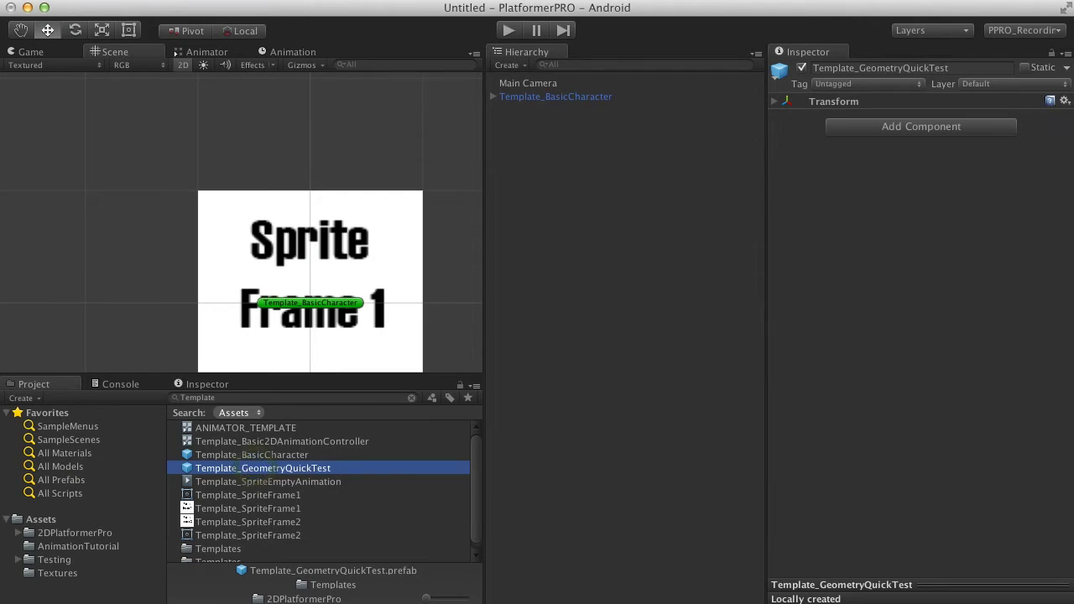
left_click_drag(211, 467, 606, 195)
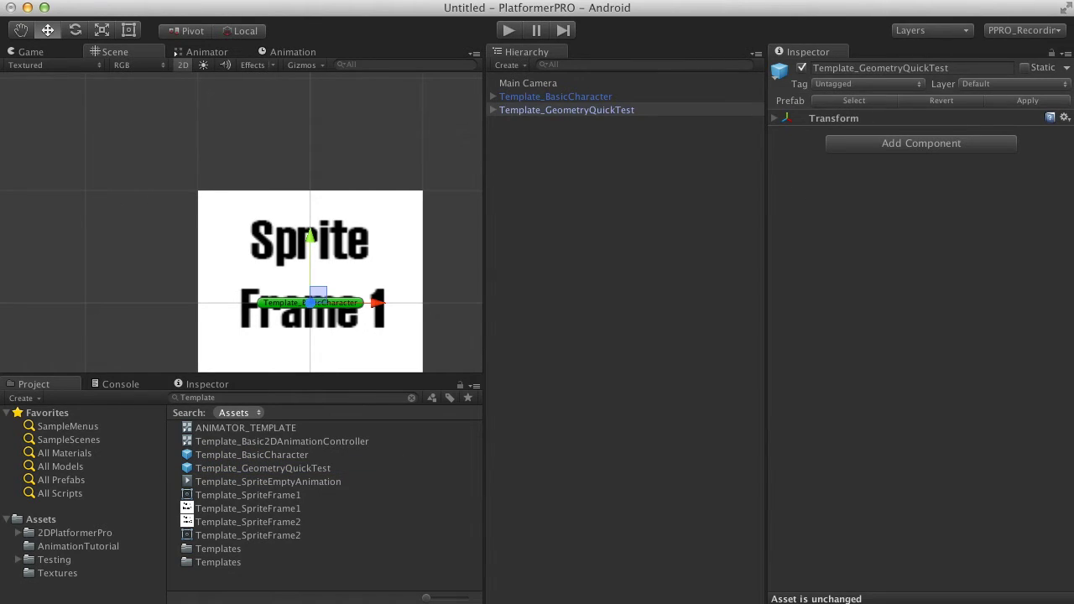
left_click(30, 52)
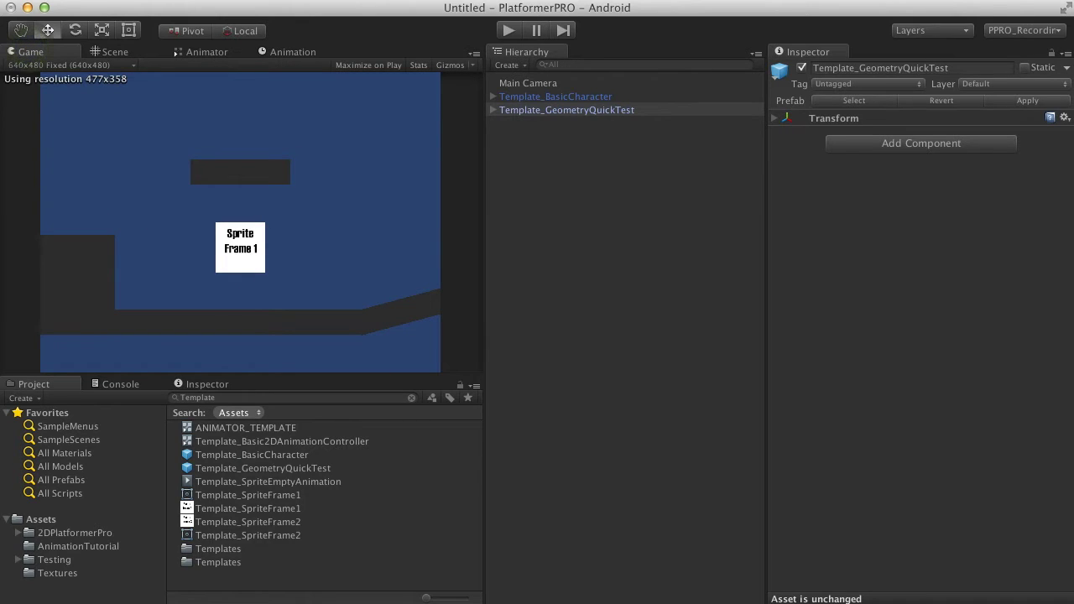
left_click(508, 30)
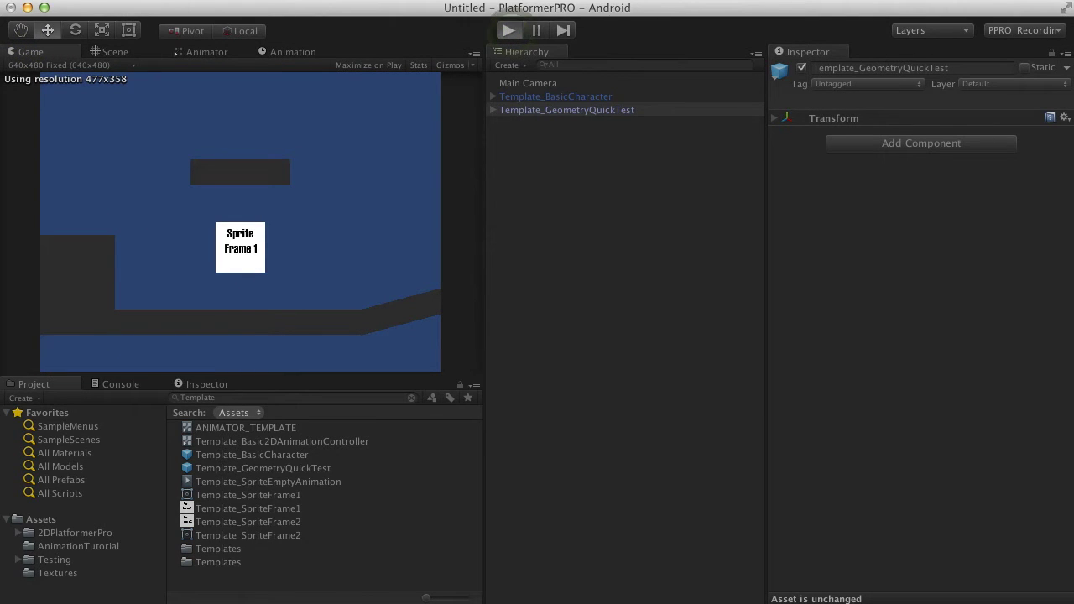
left_click(362, 228)
key("Left")
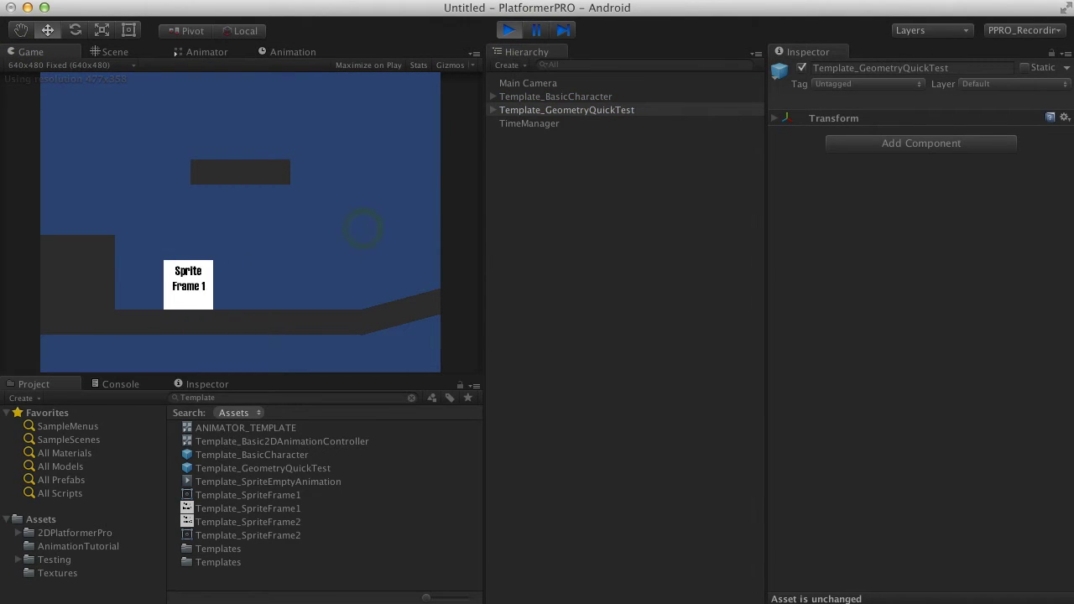
key("Right")
key("Left")
key("space")
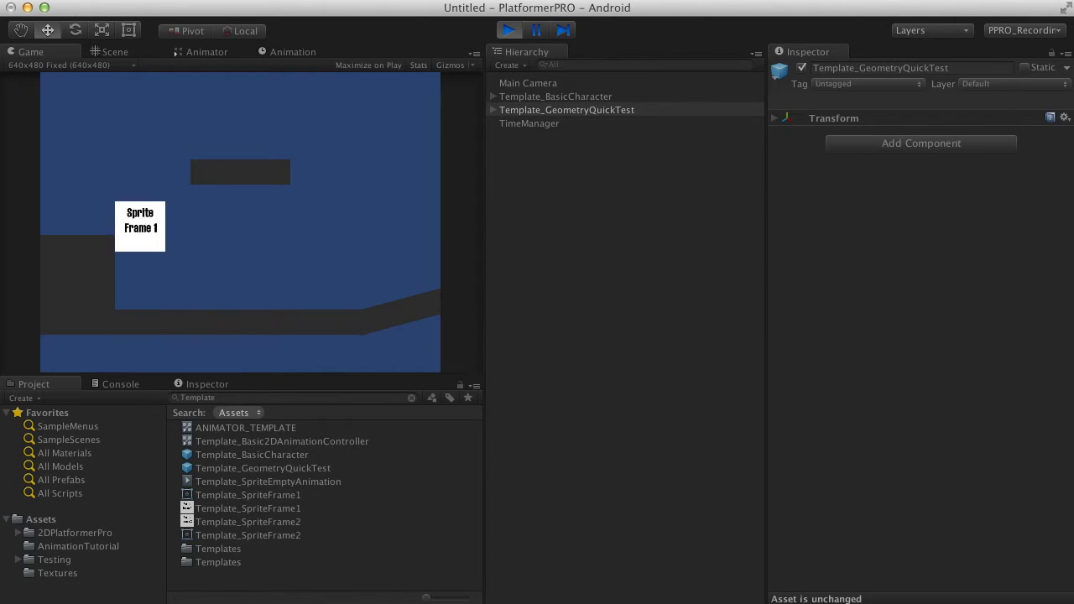
key("Right")
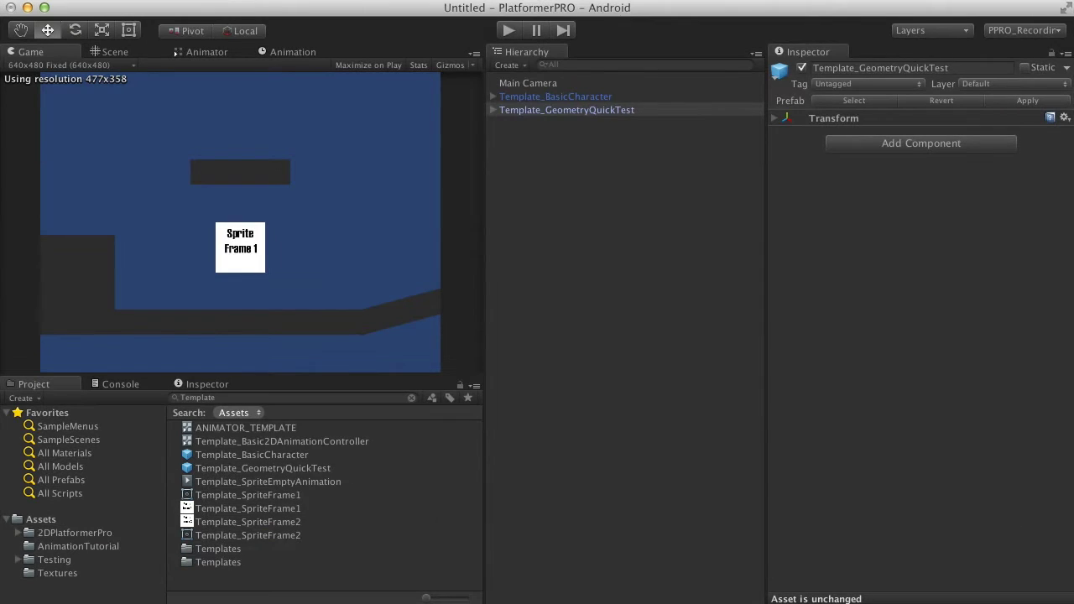
Break Template_BasicCharacter's prefab instance and ping the CharacterSprite child's Animator controller.
left_click(588, 96)
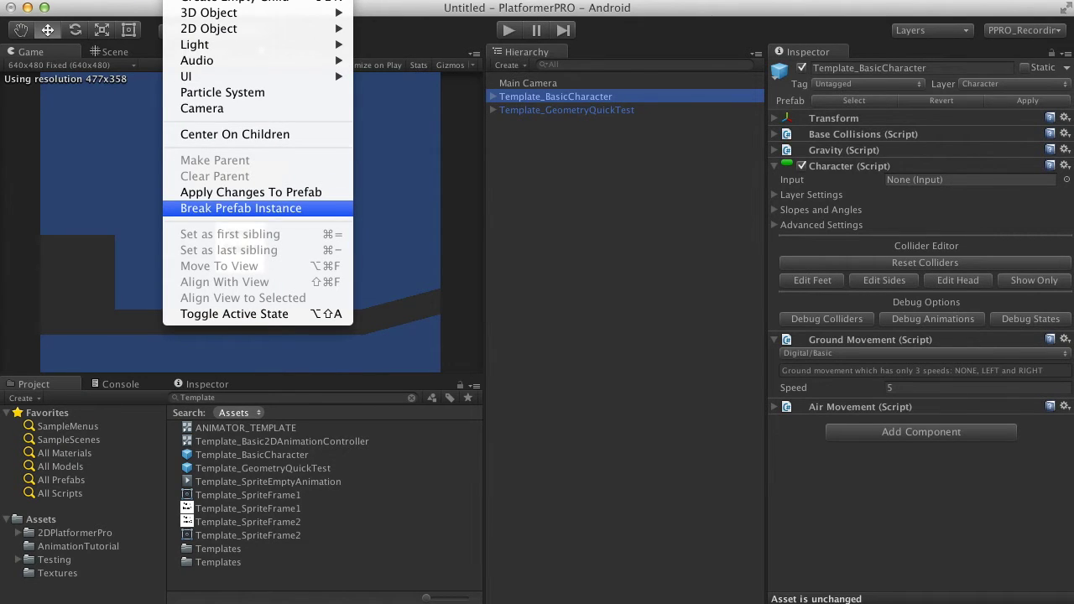
left_click(205, 209)
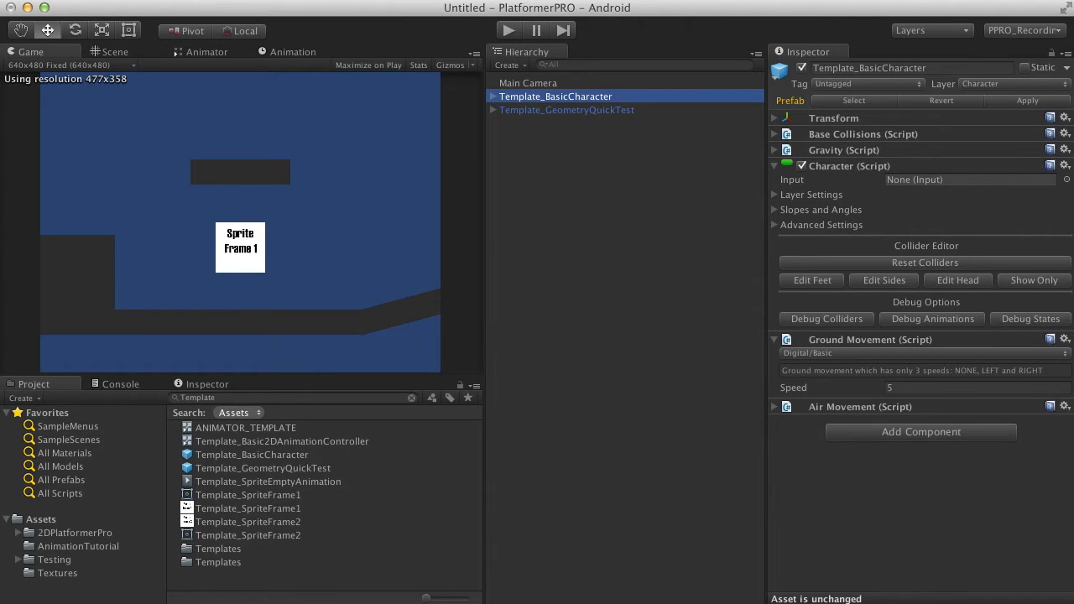
left_click(494, 96)
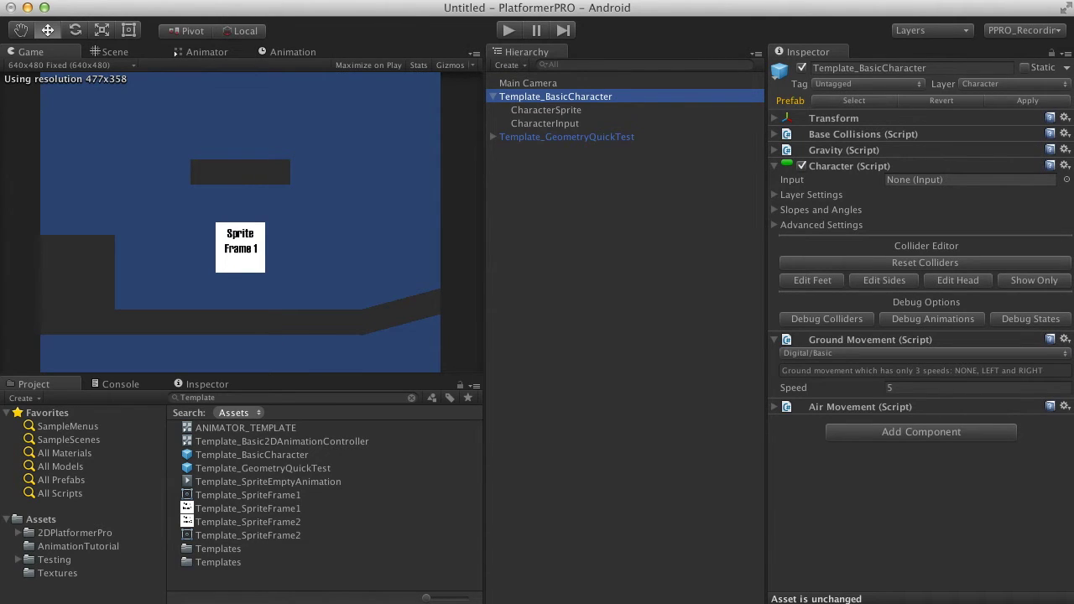
left_click(546, 110)
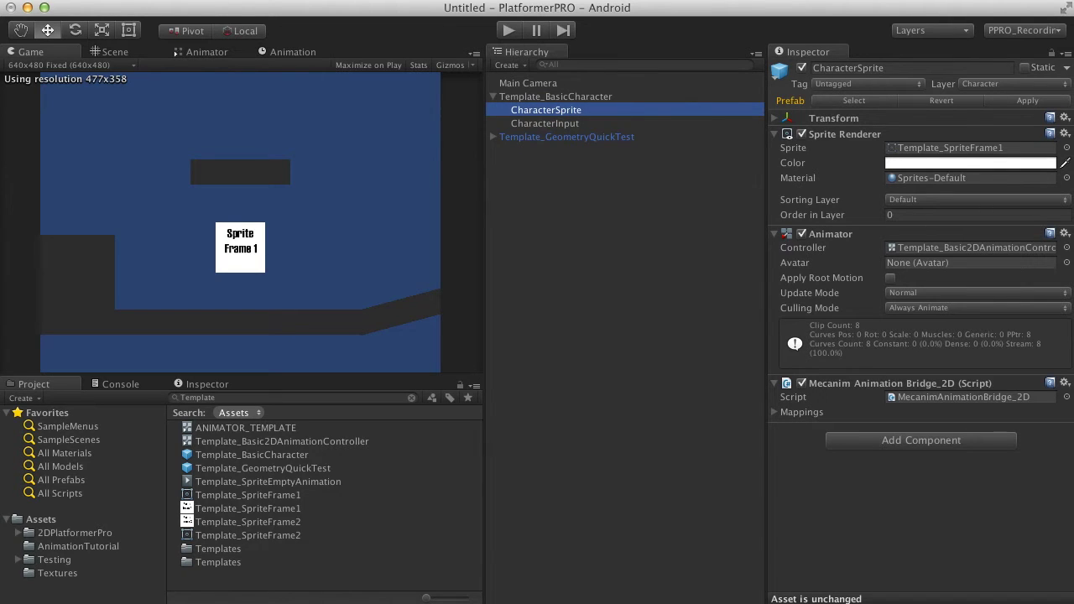
left_click(931, 247)
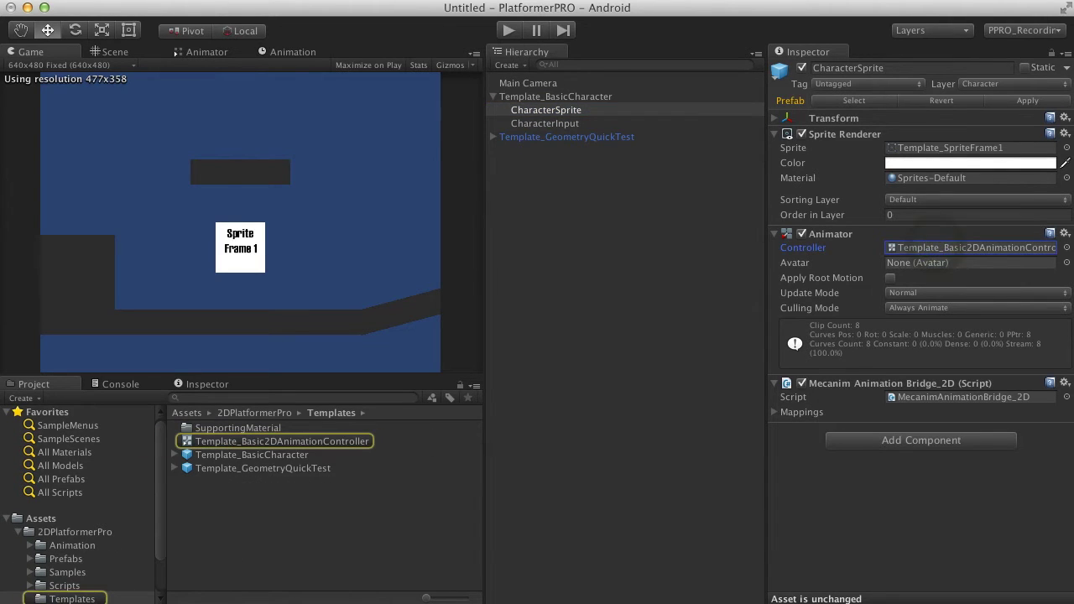
Duplicate Template_Basic2DAnimationController and rename the copy AnimationTutorialController.
left_click(281, 442)
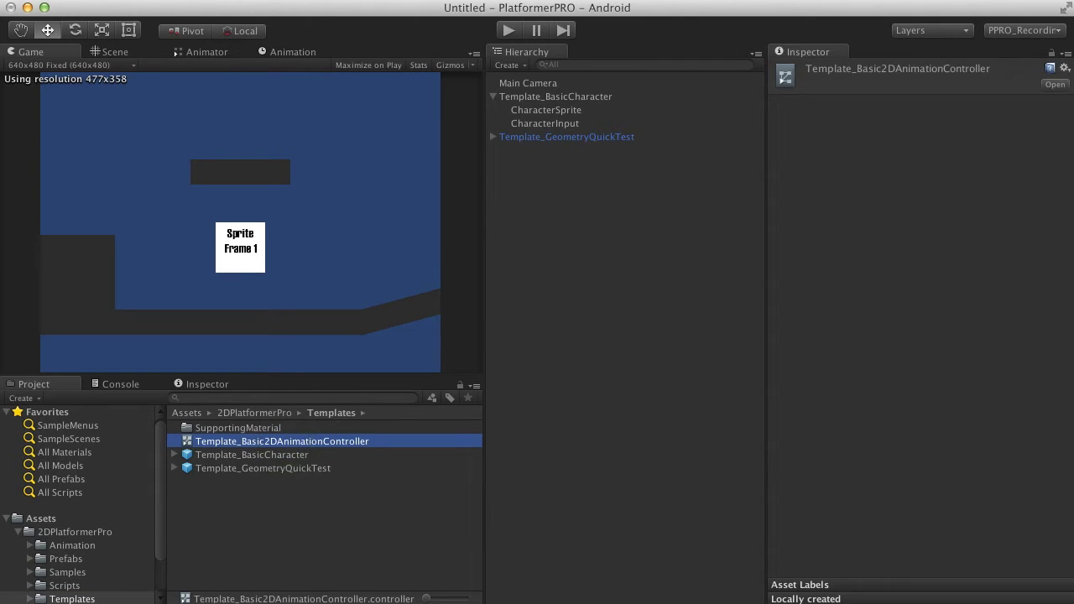
key("super+d")
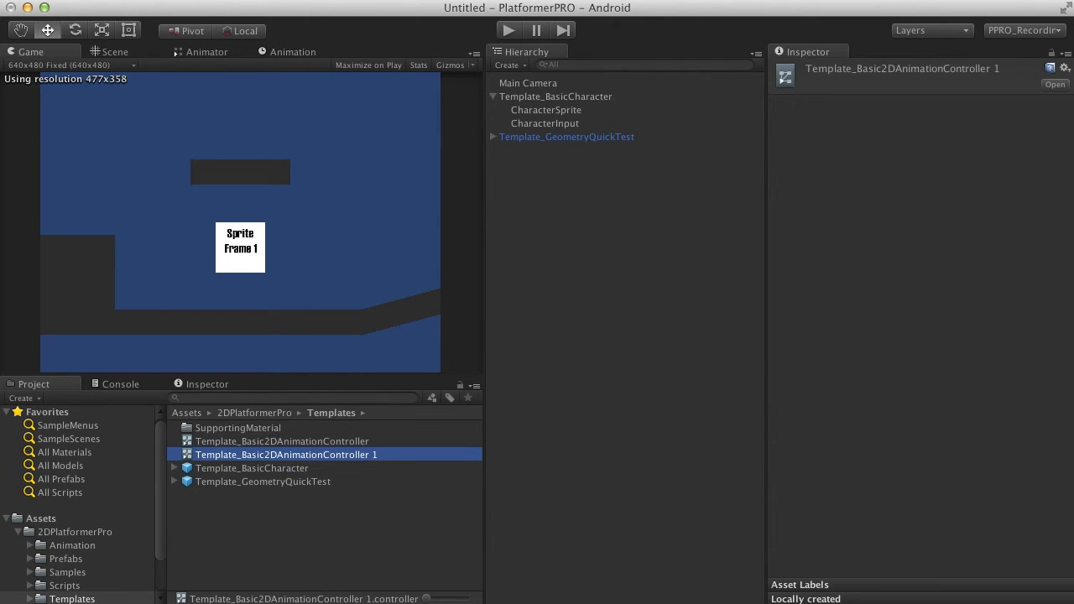
key("Return")
type("An")
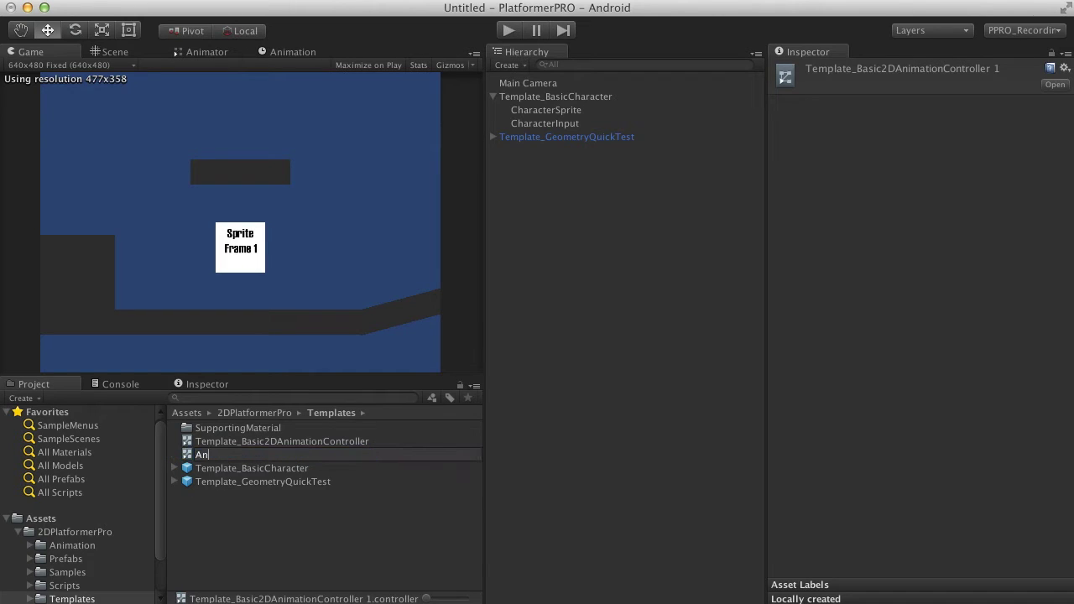
type("imationTutorialController")
key("Return")
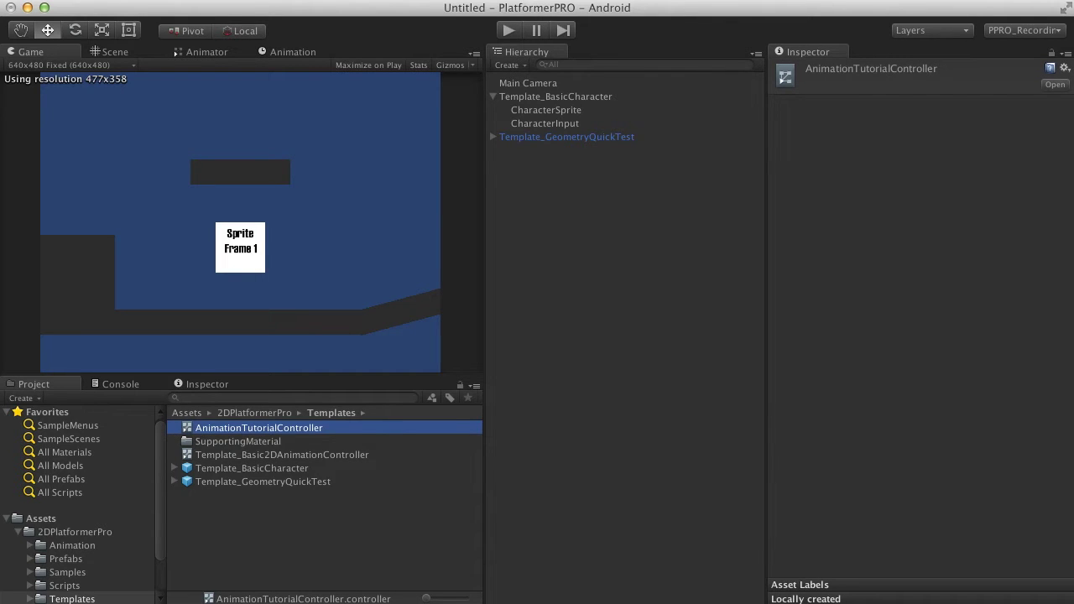
Move AnimationTutorialController into the AnimationTutorial folder.
left_click_drag(287, 430, 75, 565)
left_click(75, 565)
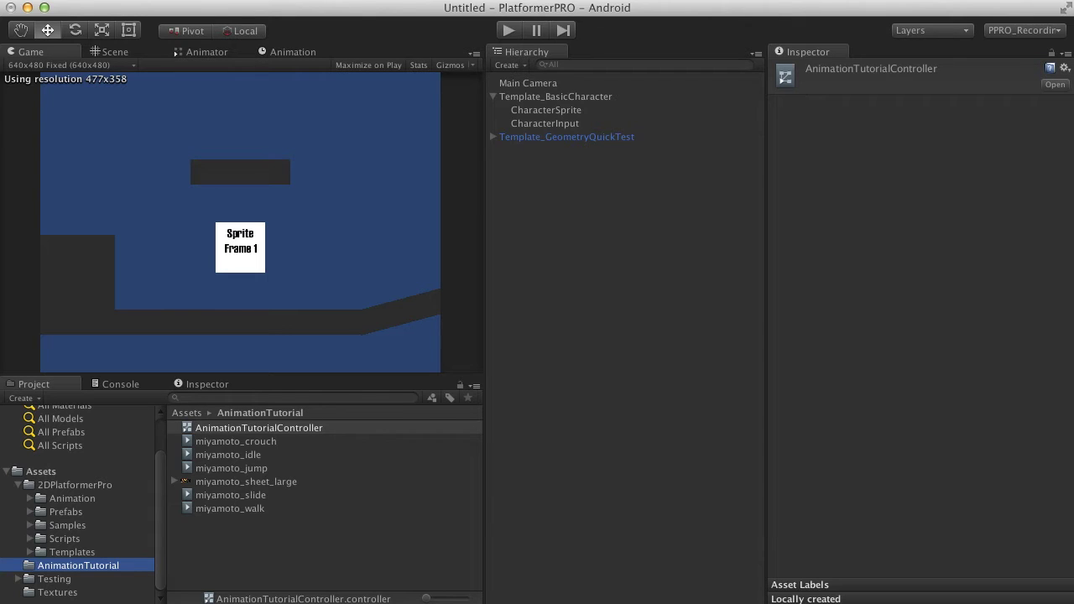
left_click(579, 109)
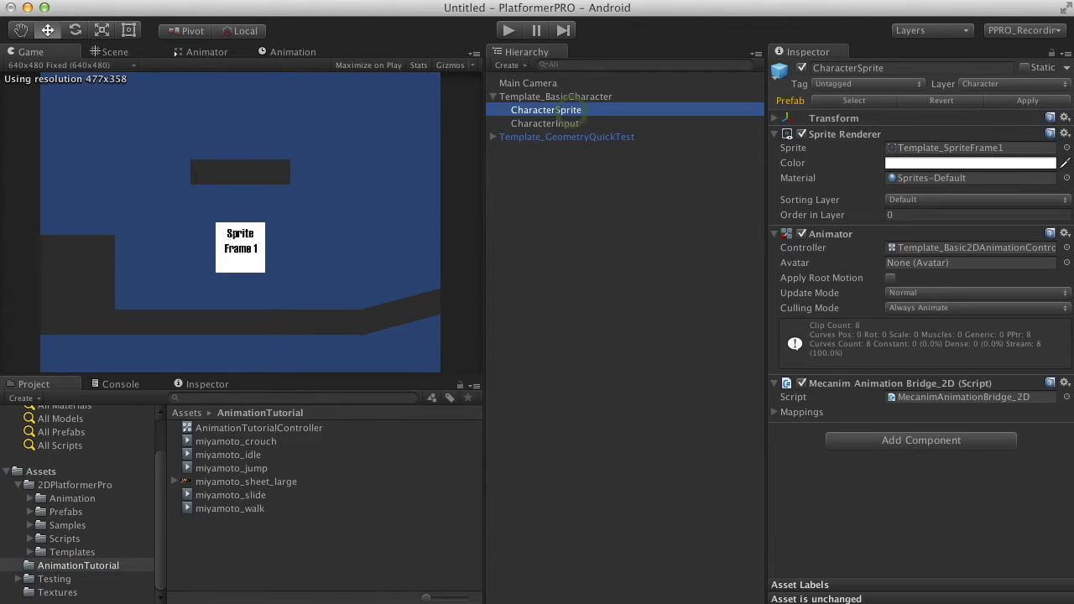
Assign AnimationTutorialController to CharacterSprite's Animator Controller field.
left_click(258, 428)
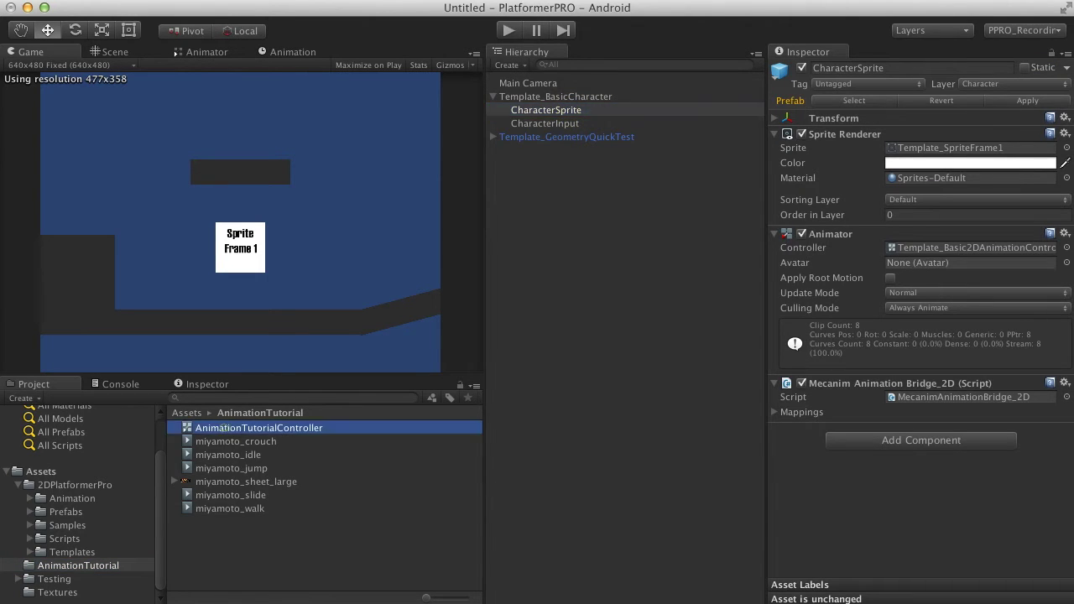
left_click_drag(235, 428, 905, 246)
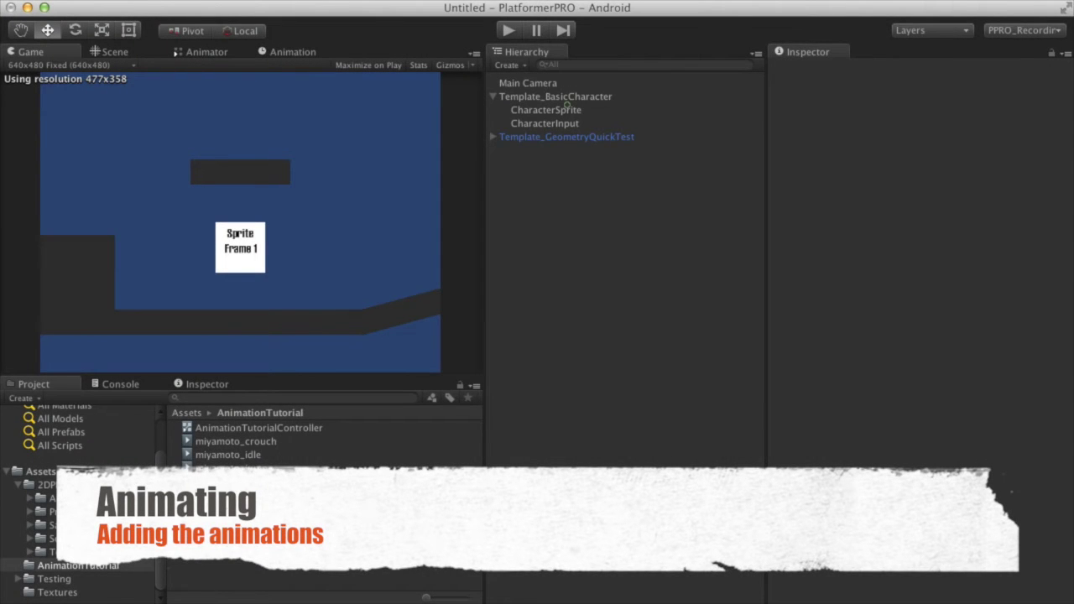
Set CharacterSprite's sprite to miyamoto_idle1 and view AnimationTutorialController's states in the Animator.
left_click(567, 107)
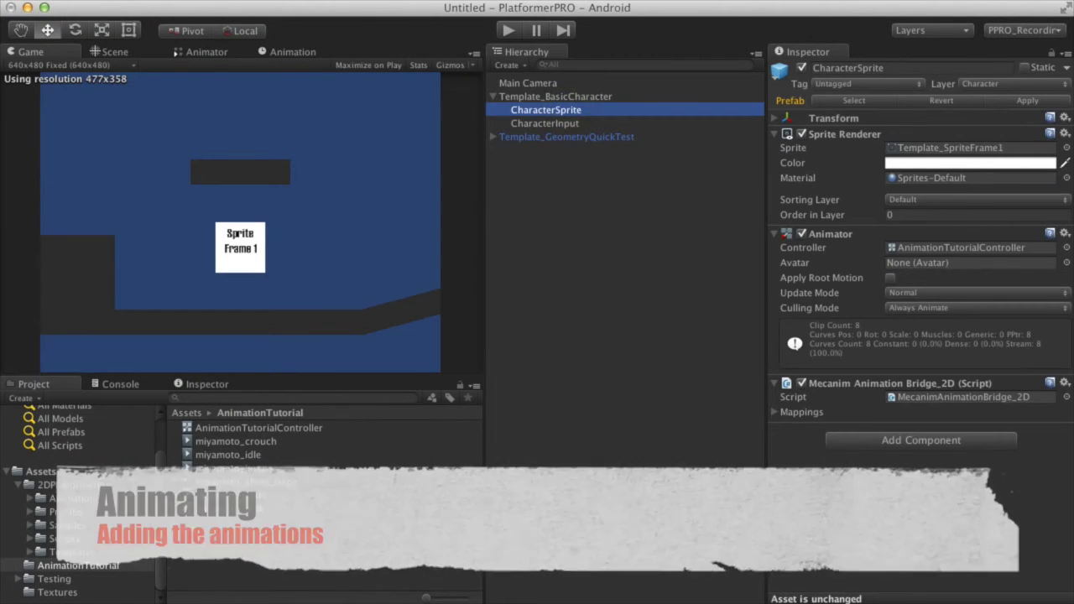
type("Idl")
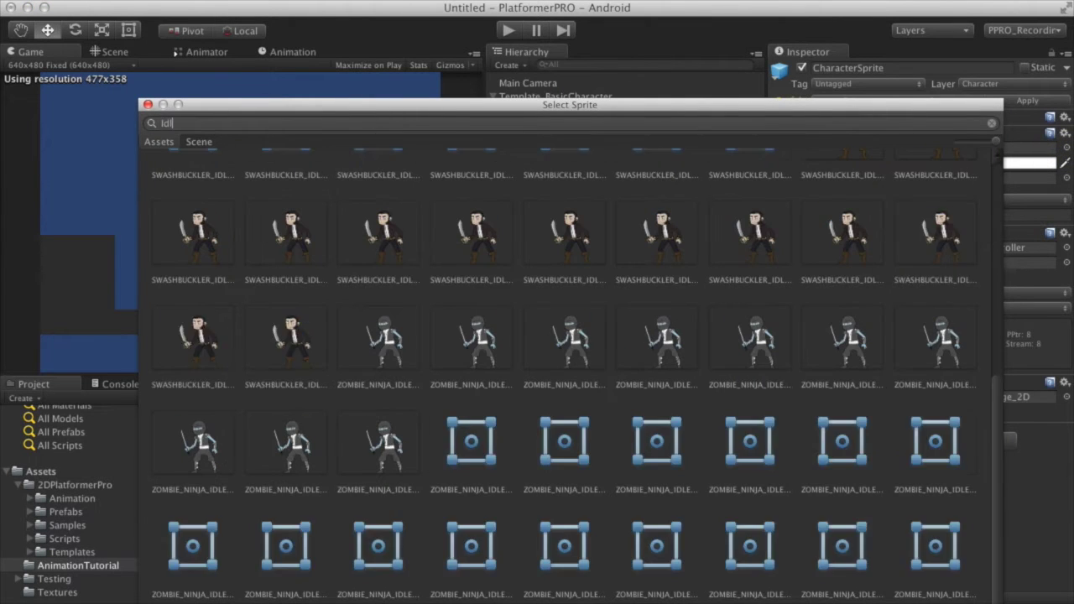
type("e")
double_click(284, 298)
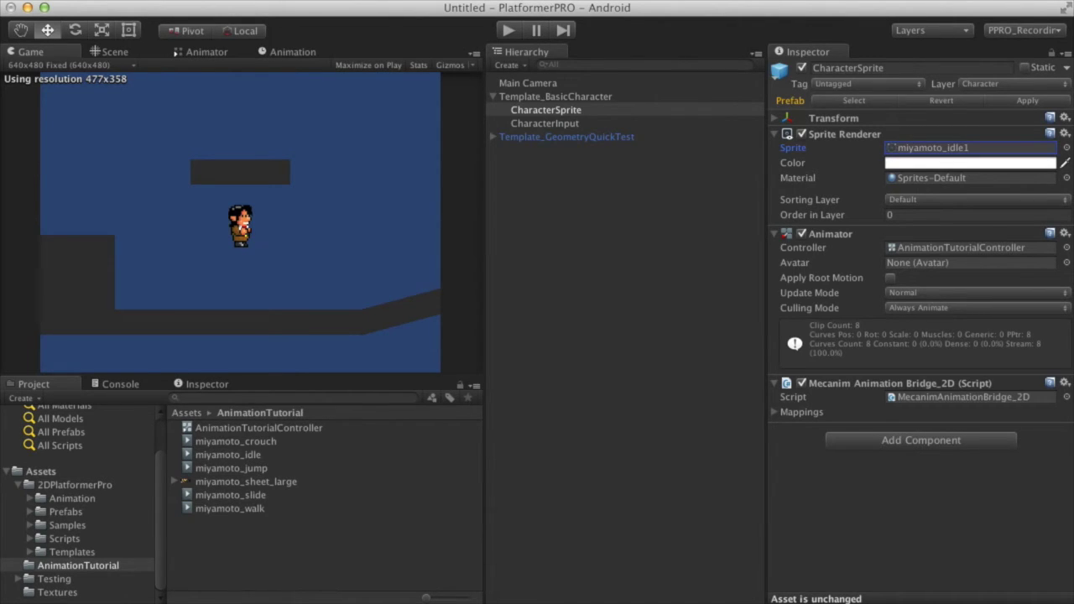
left_click(207, 51)
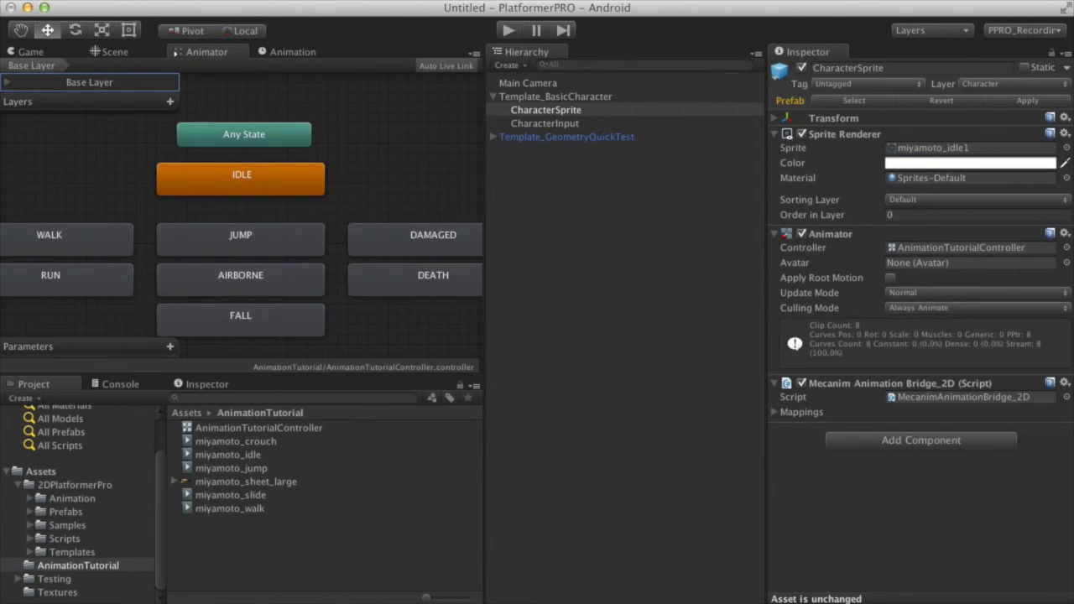
Assign miyamoto_idle to the IDLE state and miyamoto_walk to the WALK state.
left_click(78, 244)
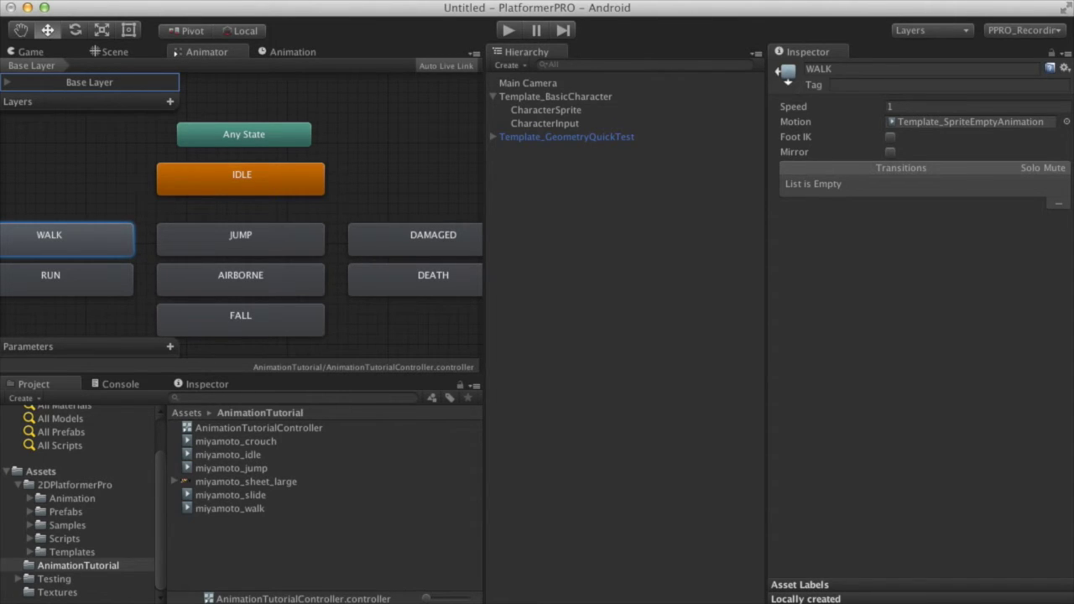
left_click(242, 176)
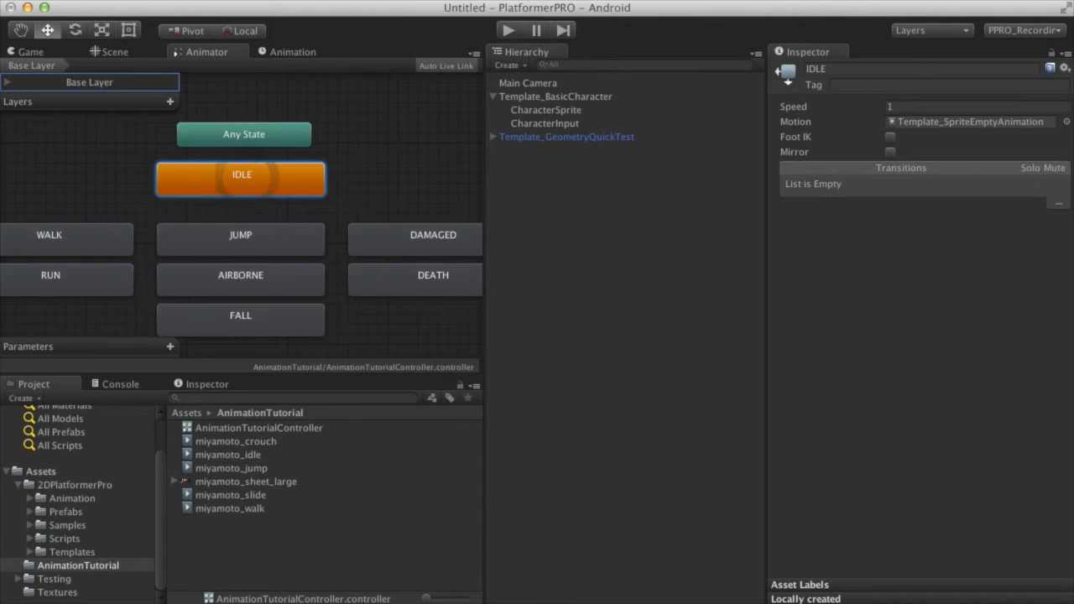
left_click_drag(227, 454, 923, 121)
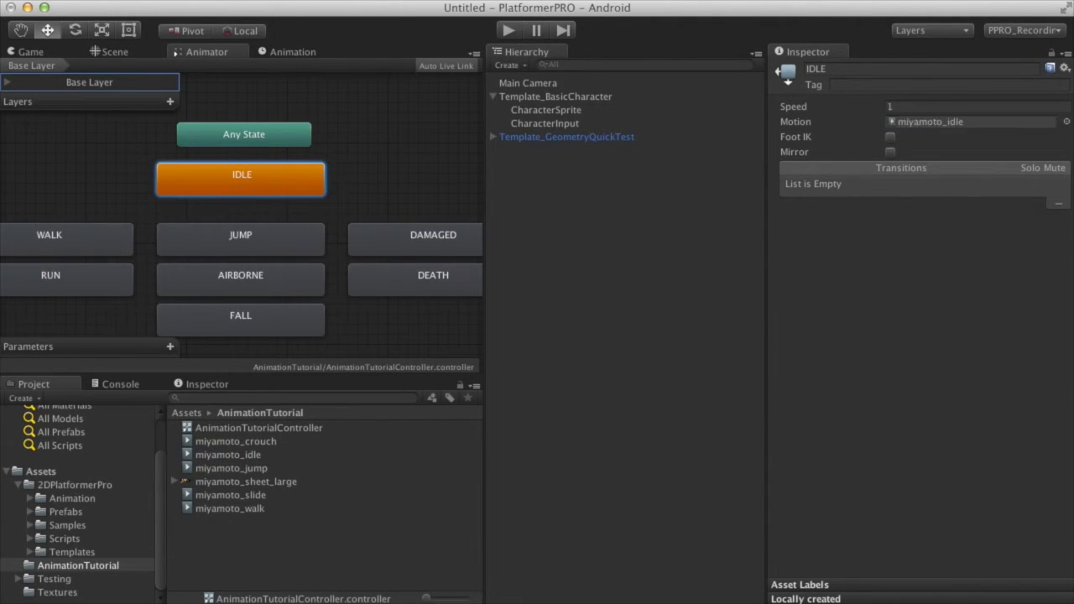
left_click(90, 238)
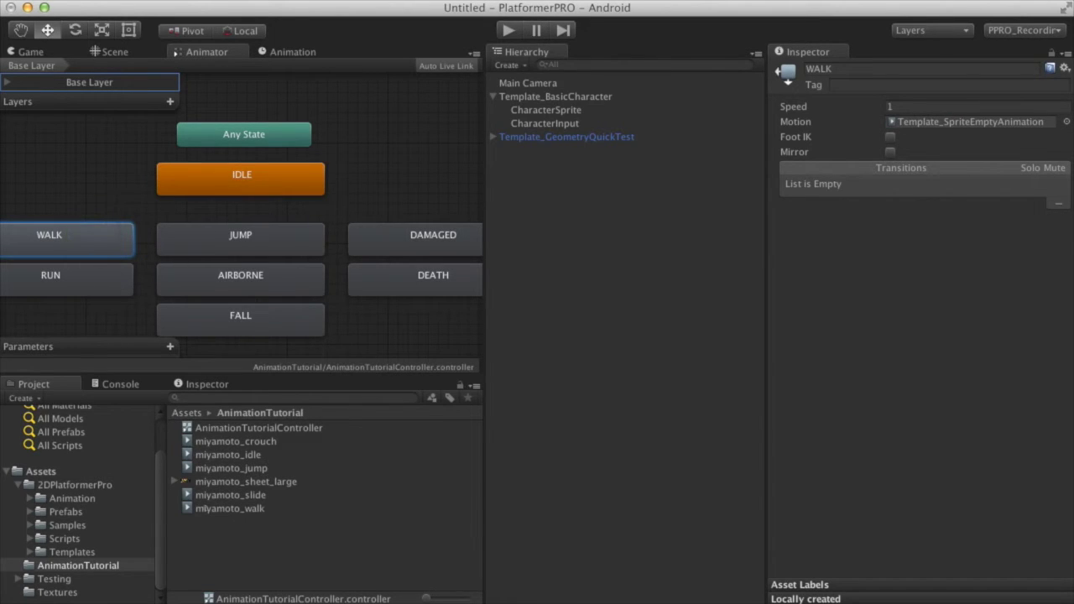
left_click_drag(198, 508, 923, 121)
Give the RUN state miyamoto_walk and the JUMP state miyamoto_jump.
left_click(97, 281)
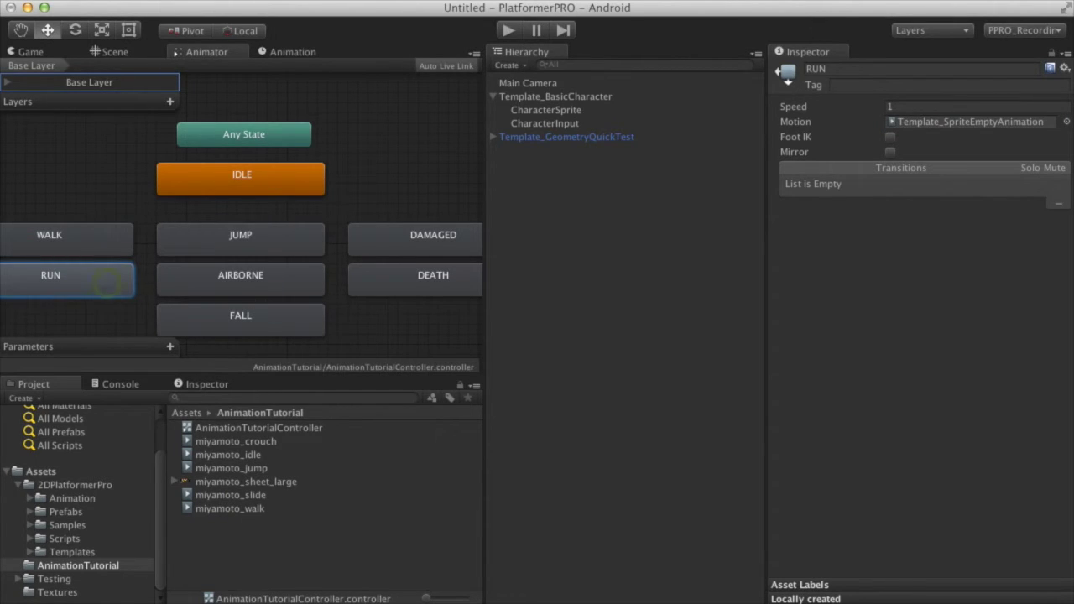
left_click(202, 508)
left_click_drag(202, 508, 931, 121)
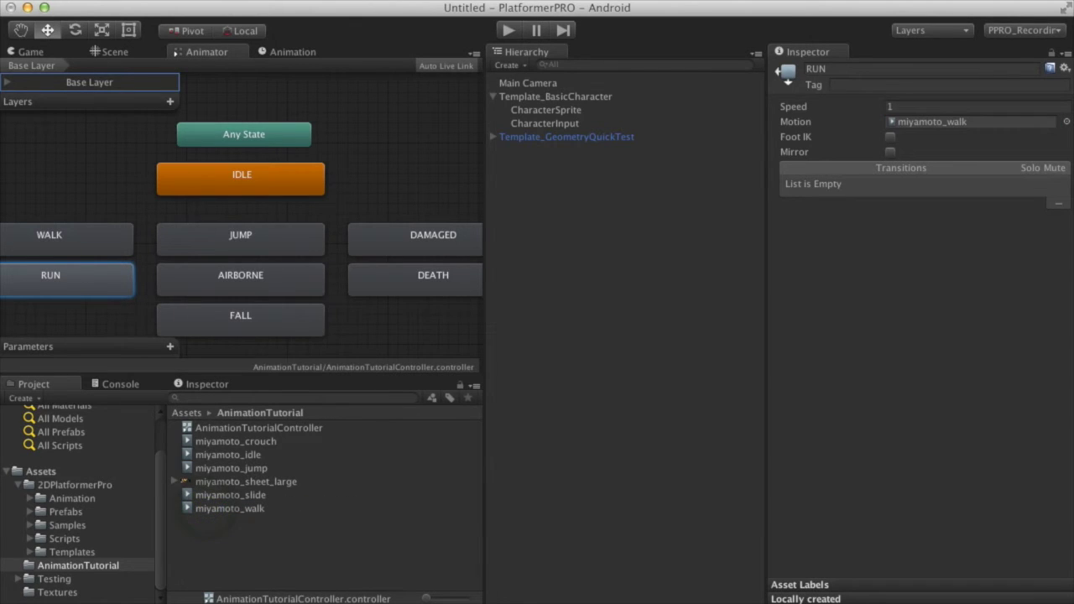
left_click(266, 243)
left_click(216, 469)
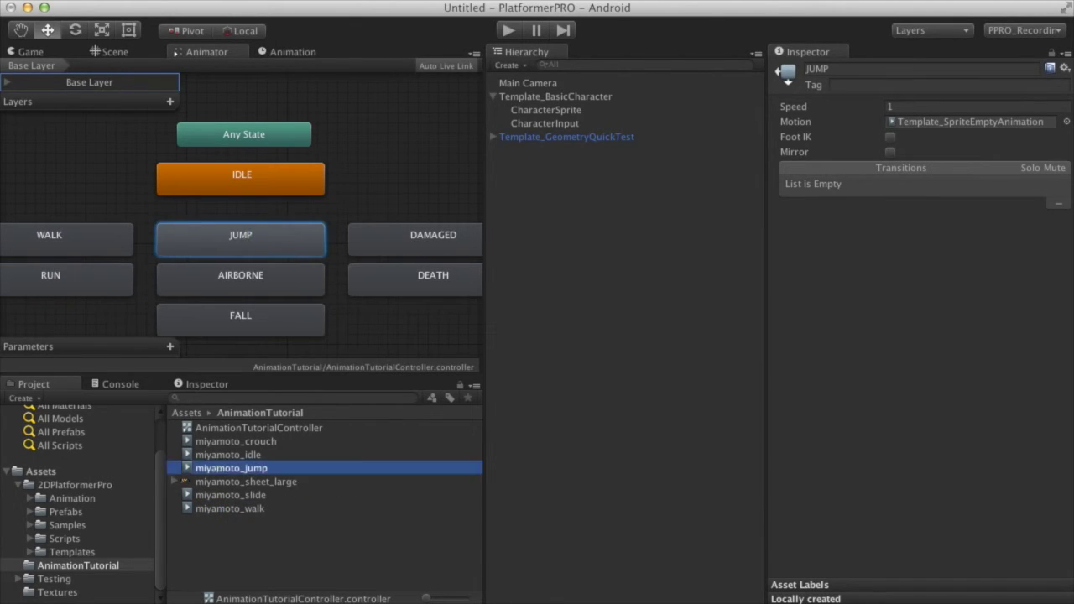
left_click_drag(216, 469, 923, 122)
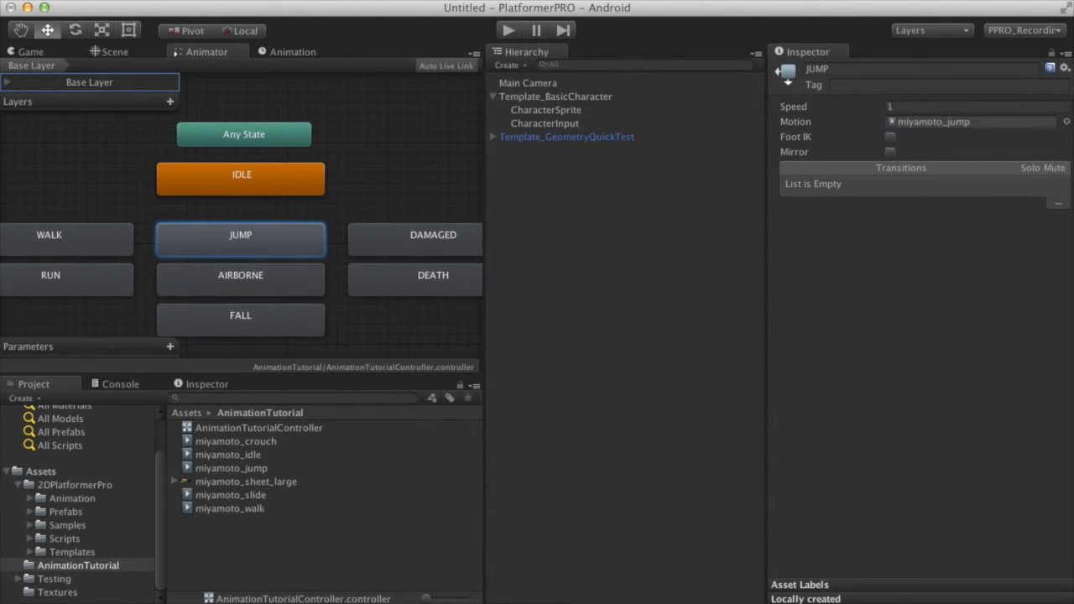
Set both AIRBORNE and FALL to miyamoto_jump, then confirm IDLE's motion.
left_click(271, 285)
left_click_drag(232, 468, 939, 121)
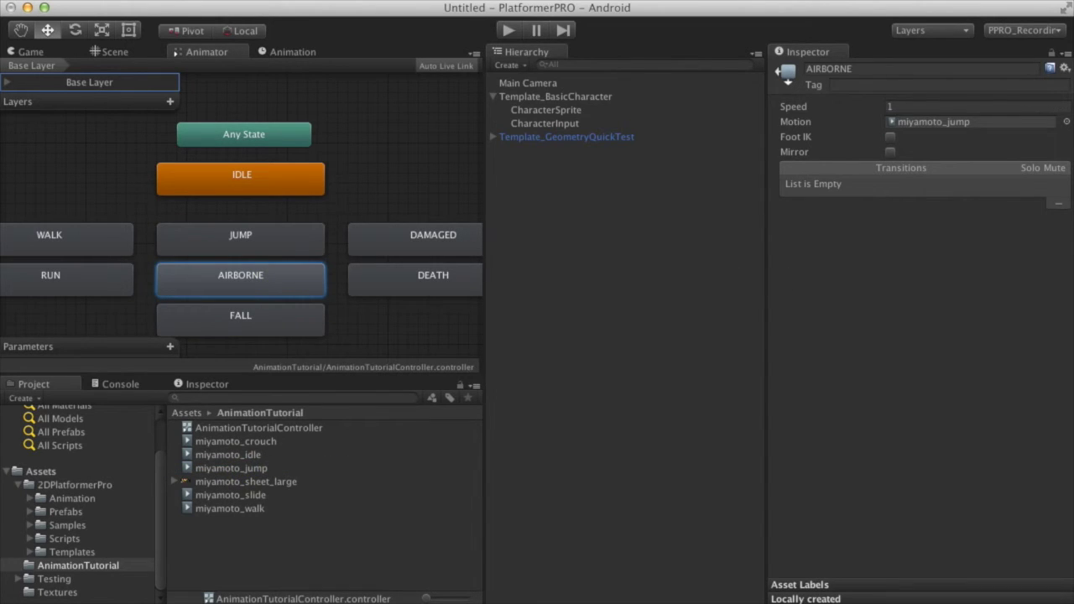
left_click(264, 326)
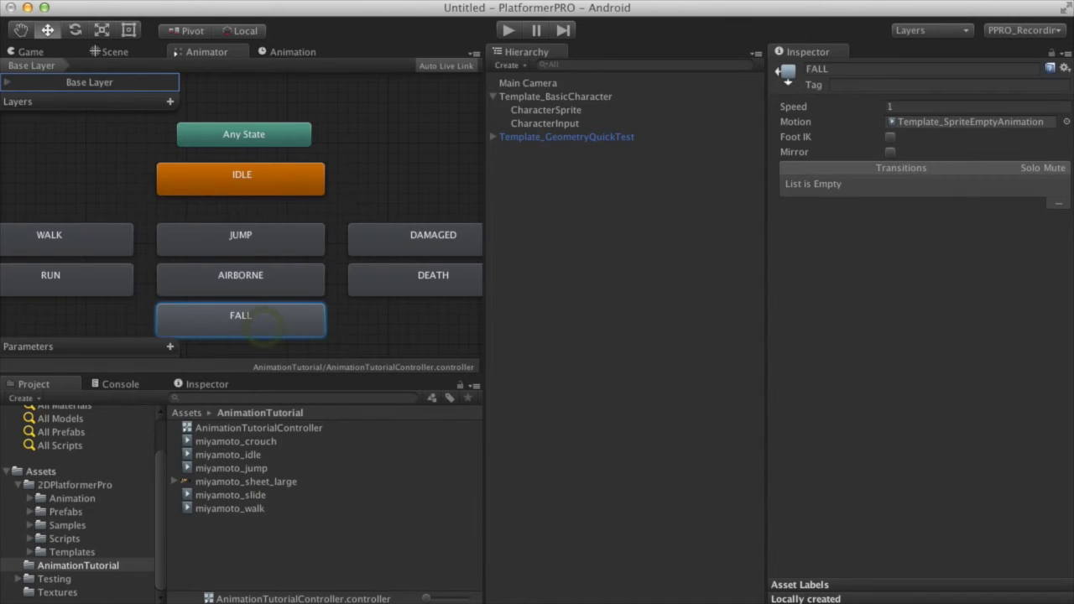
left_click_drag(223, 468, 224, 469)
left_click_drag(579, 388, 964, 122)
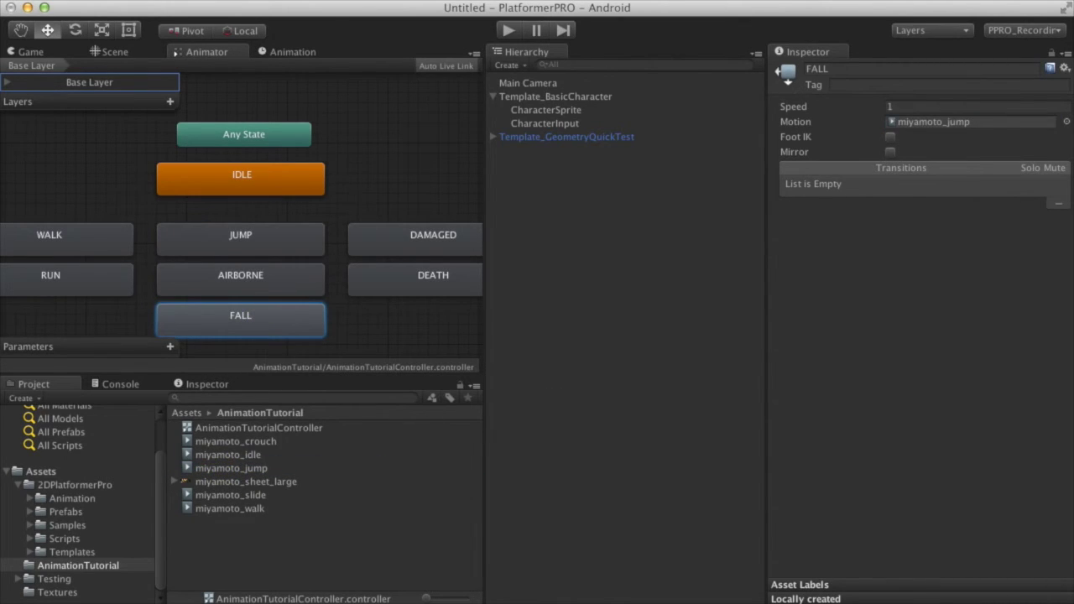
left_click(283, 176)
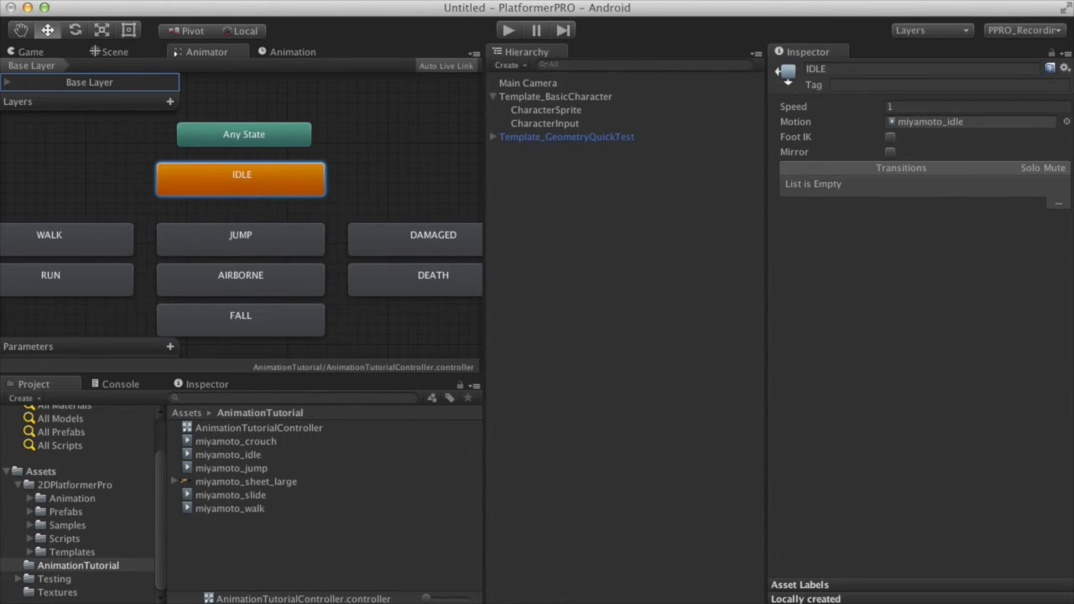
left_click(417, 168)
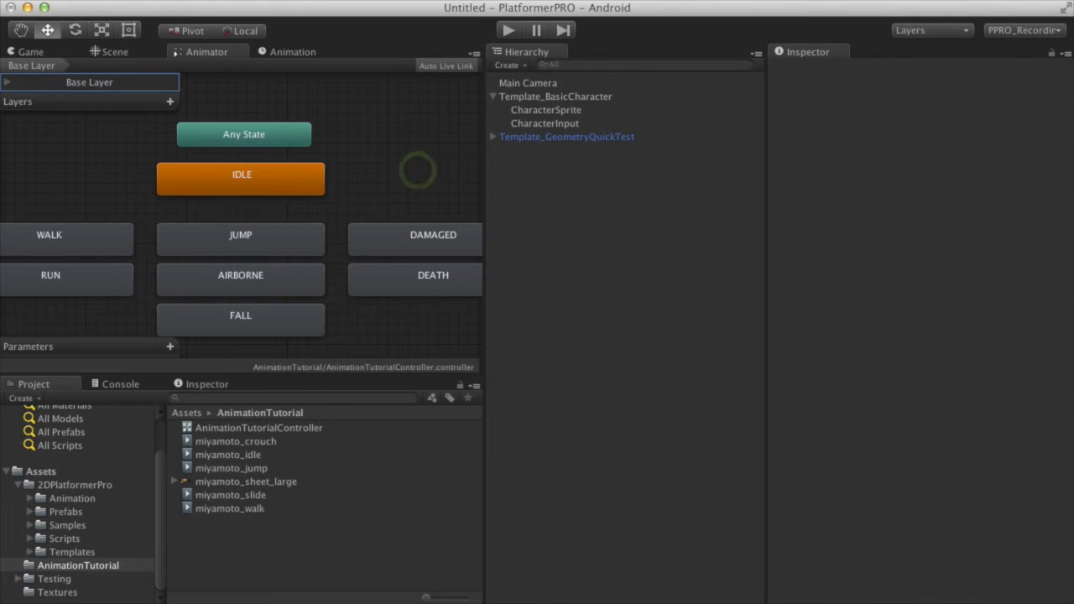
Play-test the level, walking the character left and right and jumping twice, then stop.
key("super+p")
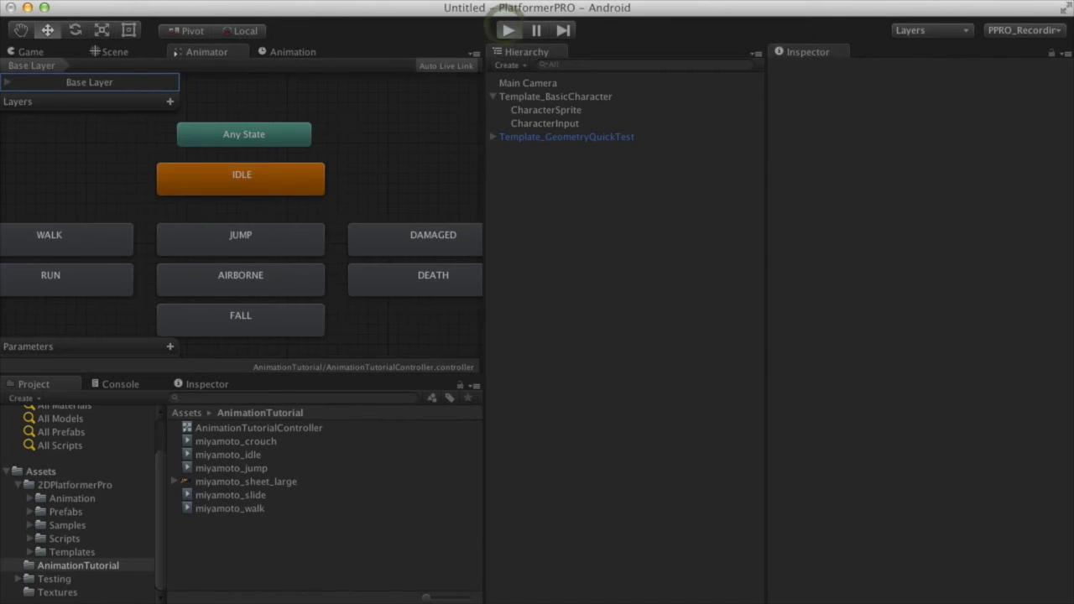
key("Right")
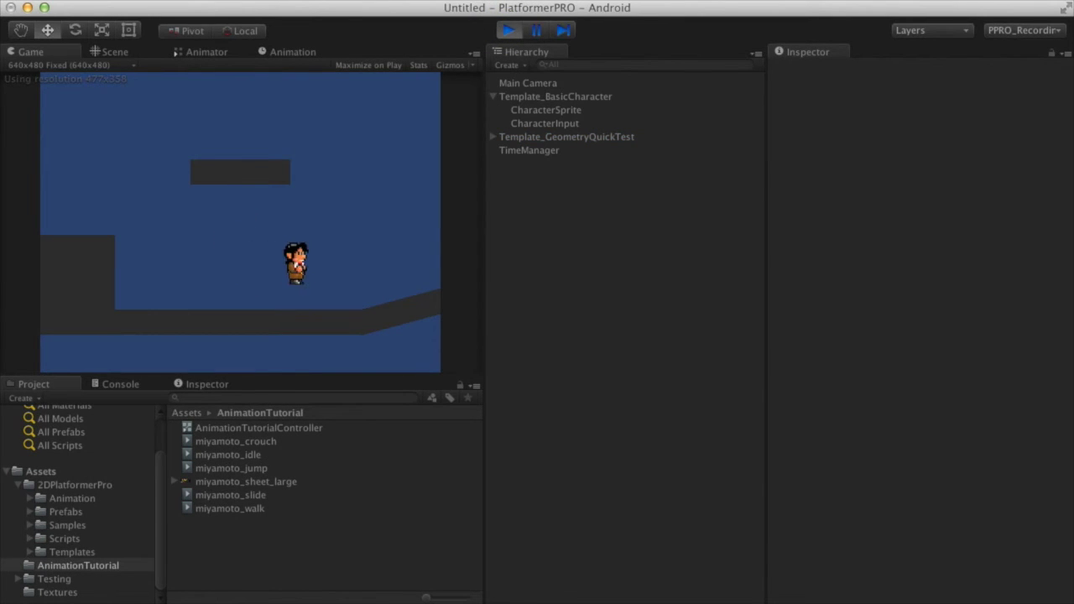
key("space")
key("Right")
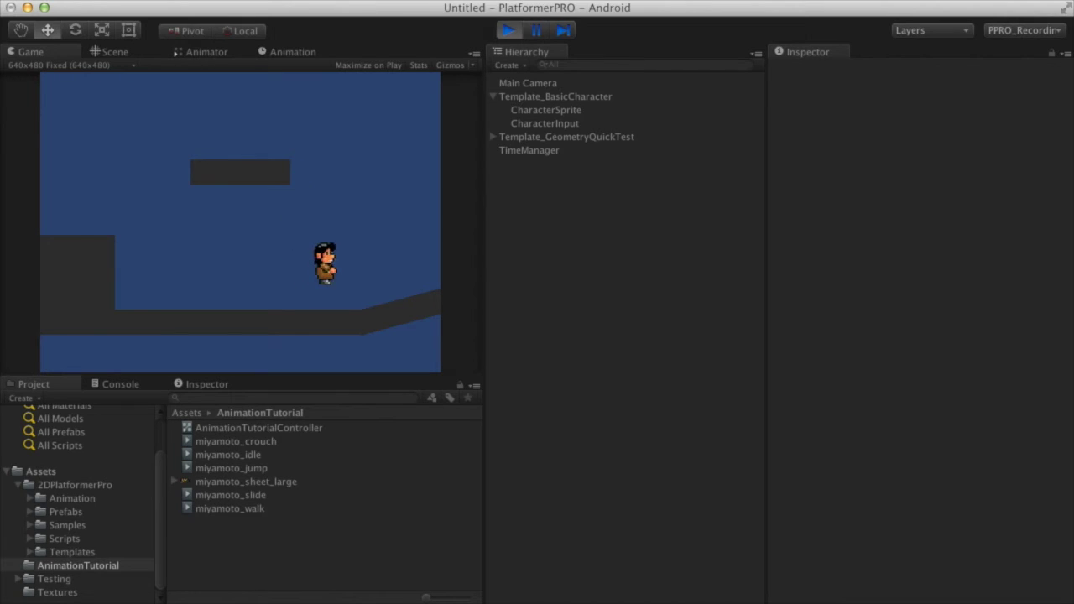
key("space")
key("Left")
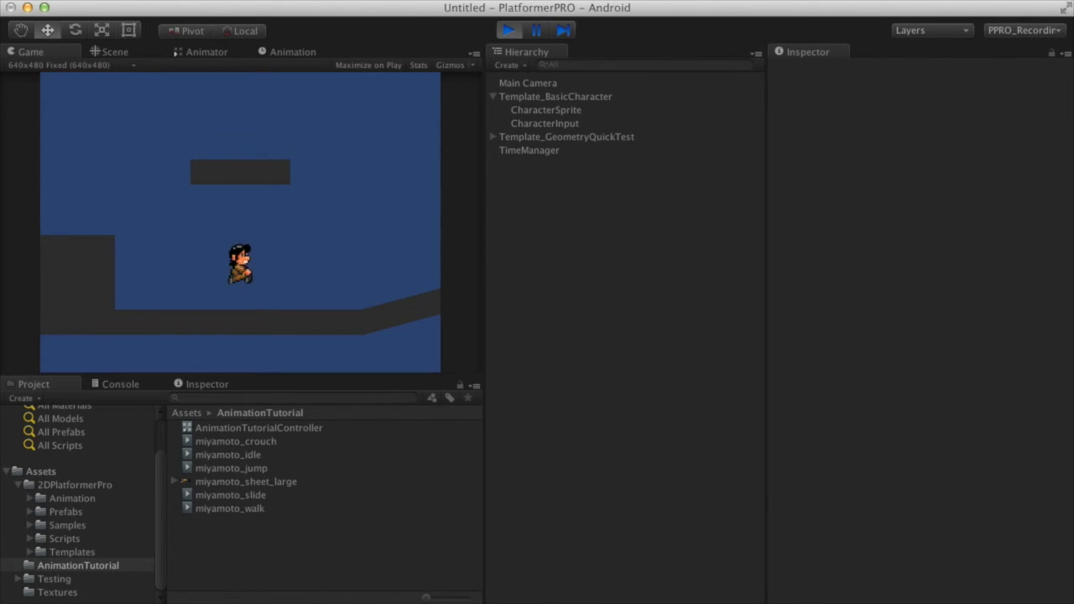
key("Right")
key("Left")
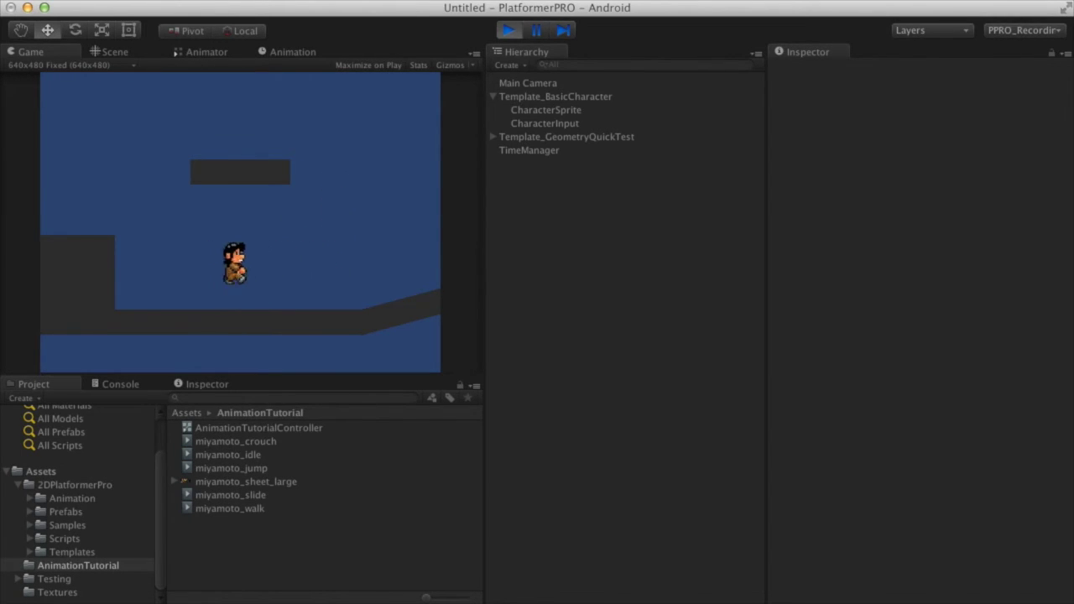
key("Right")
key("super+p")
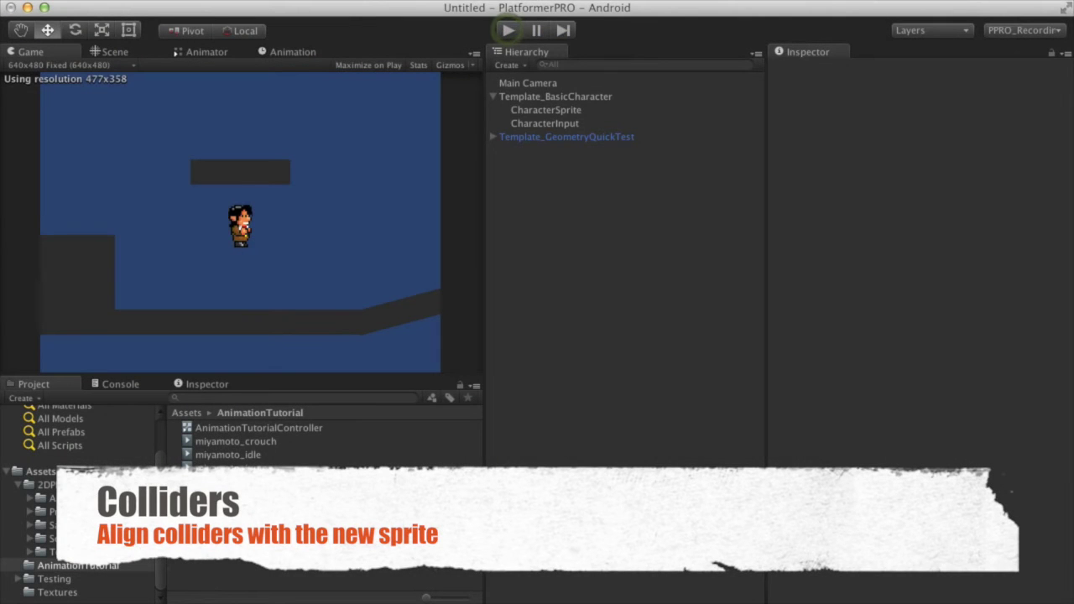
Reset Template_BasicCharacter's colliders using basic sprite detection so they fit the miyamoto sprite.
left_click(578, 96)
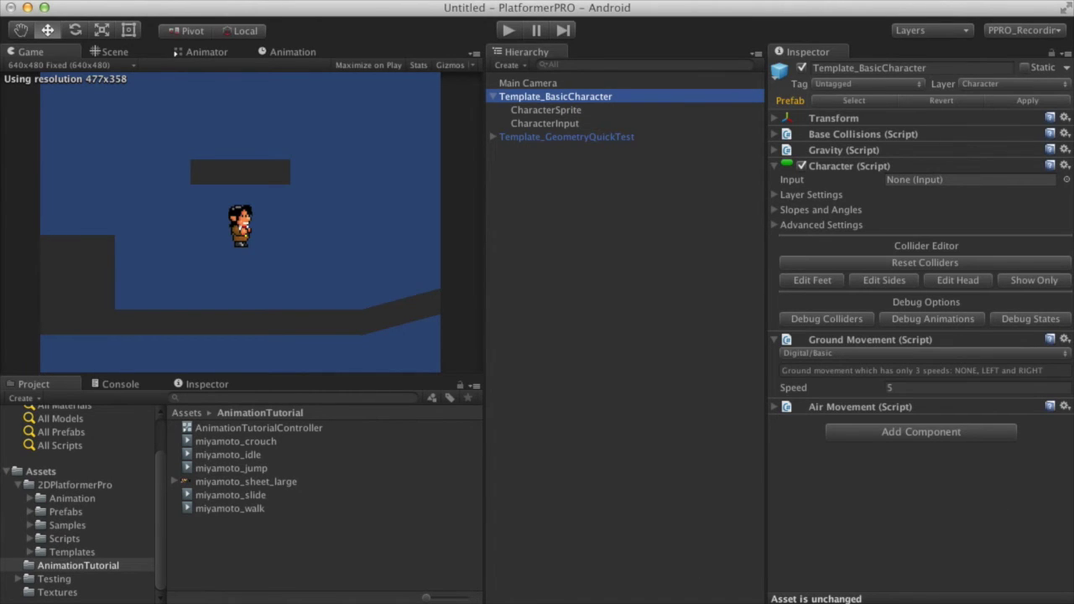
left_click(925, 262)
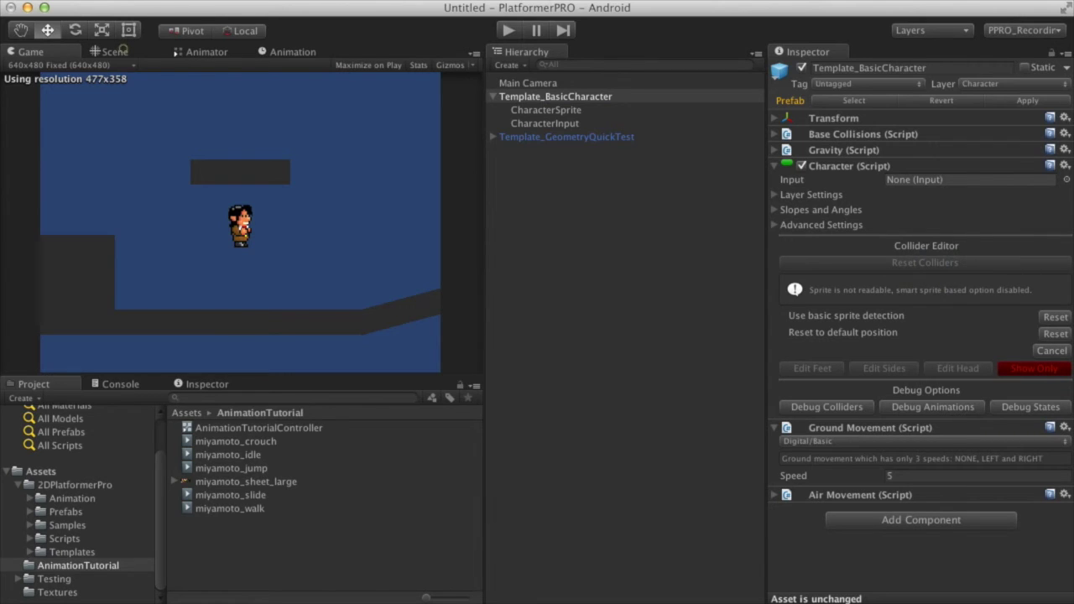
left_click(118, 51)
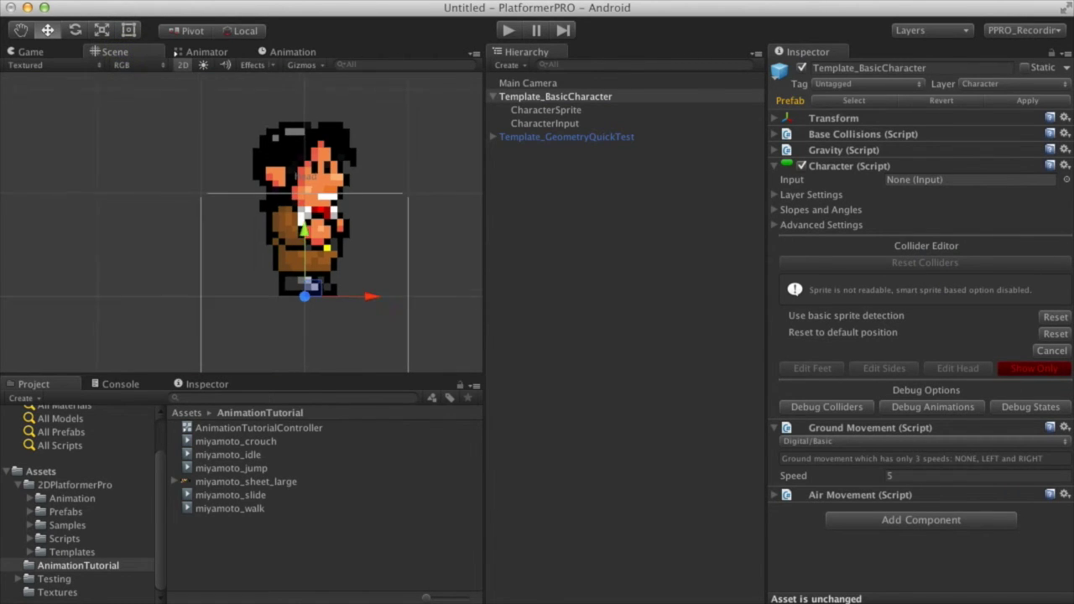
scroll(242, 223, "down", 3)
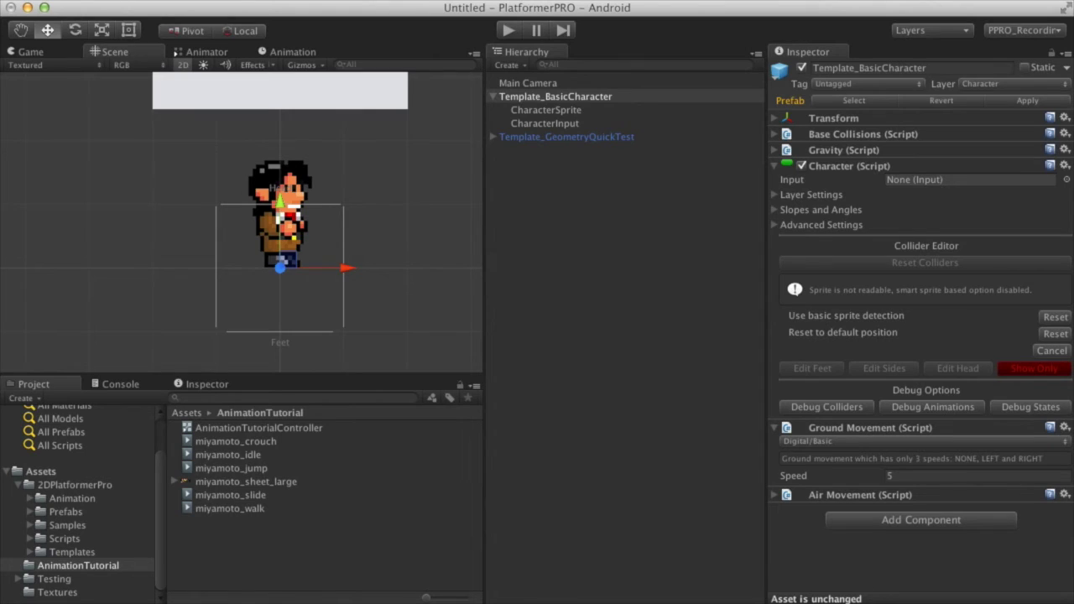
left_click(1055, 316)
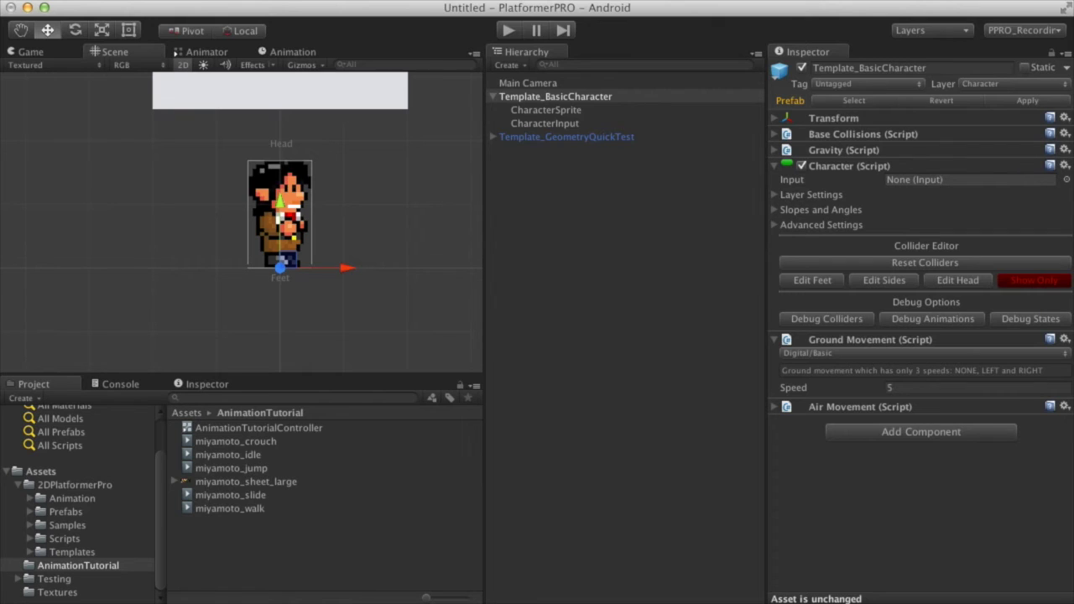
scroll(241, 222, "up", 3)
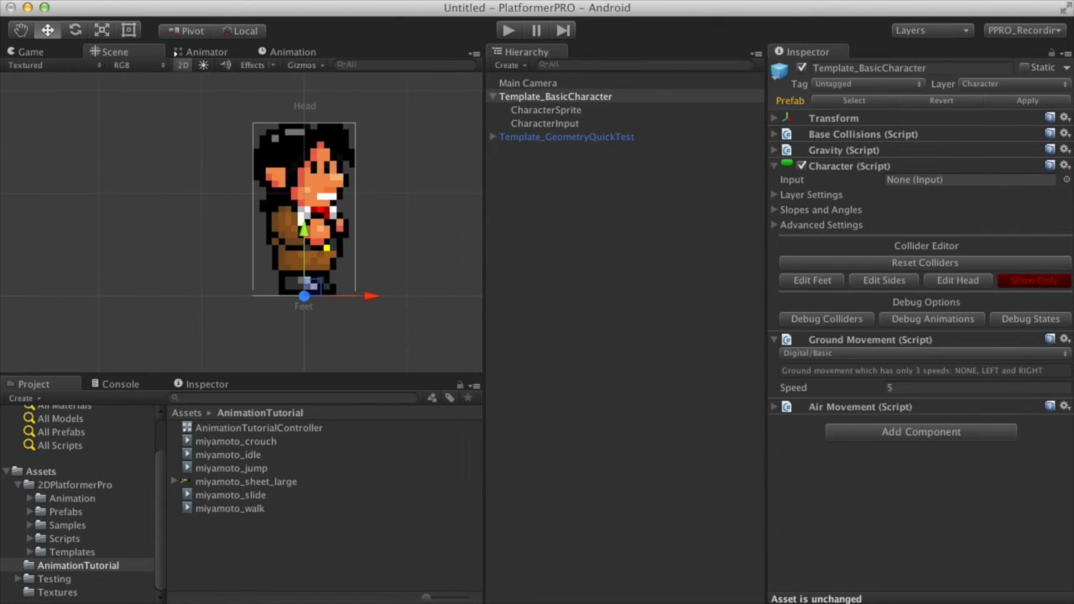
Adjust the feet, side and head colliders to hug the sprite, then start a test run.
left_click(811, 280)
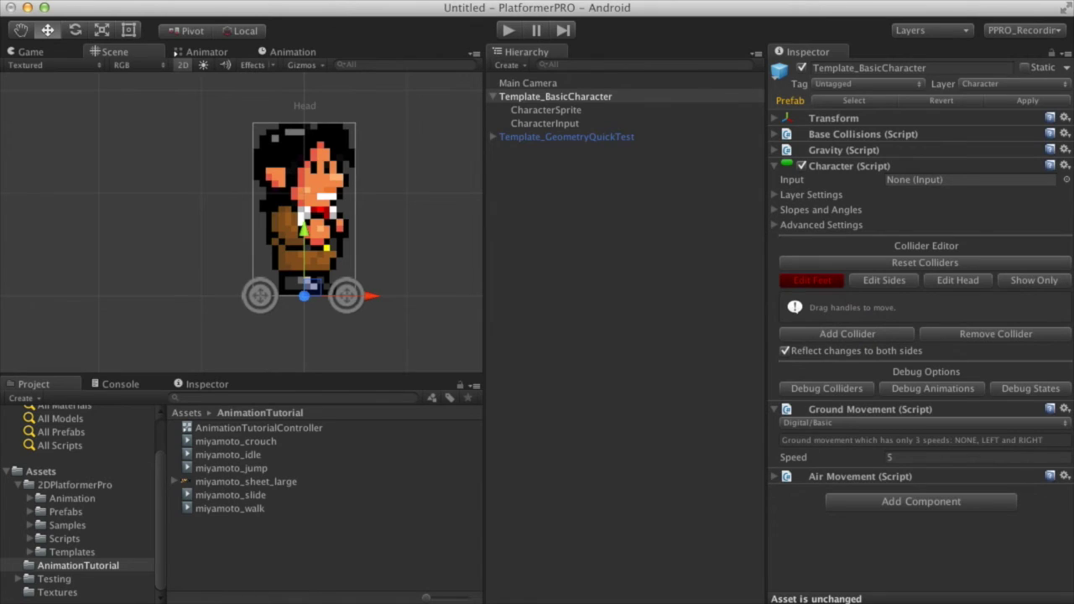
left_click(884, 281)
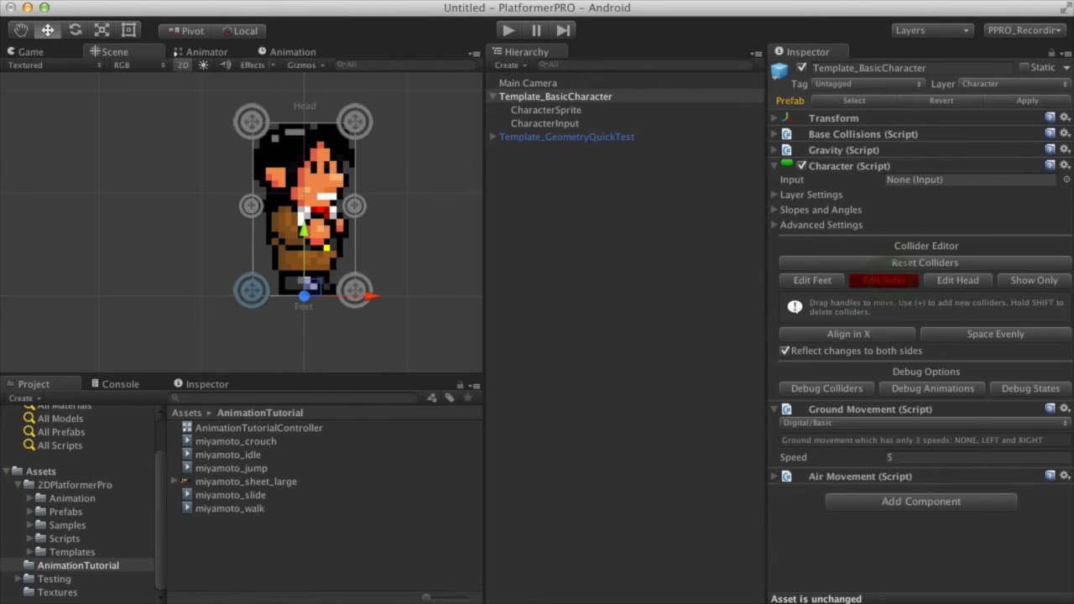
left_click_drag(250, 289, 251, 284)
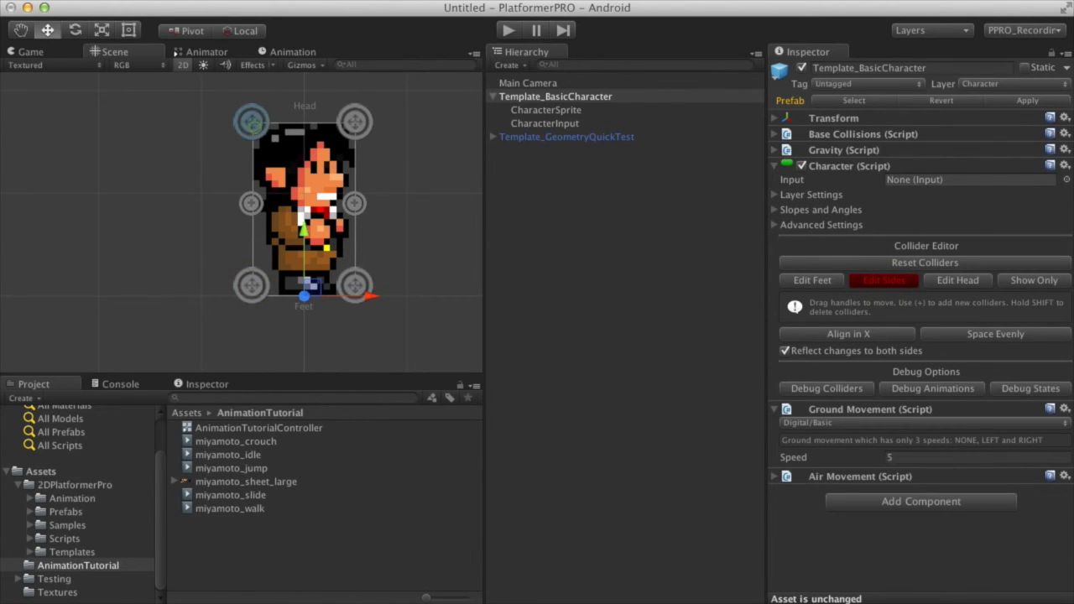
left_click_drag(251, 122, 250, 126)
left_click(251, 206)
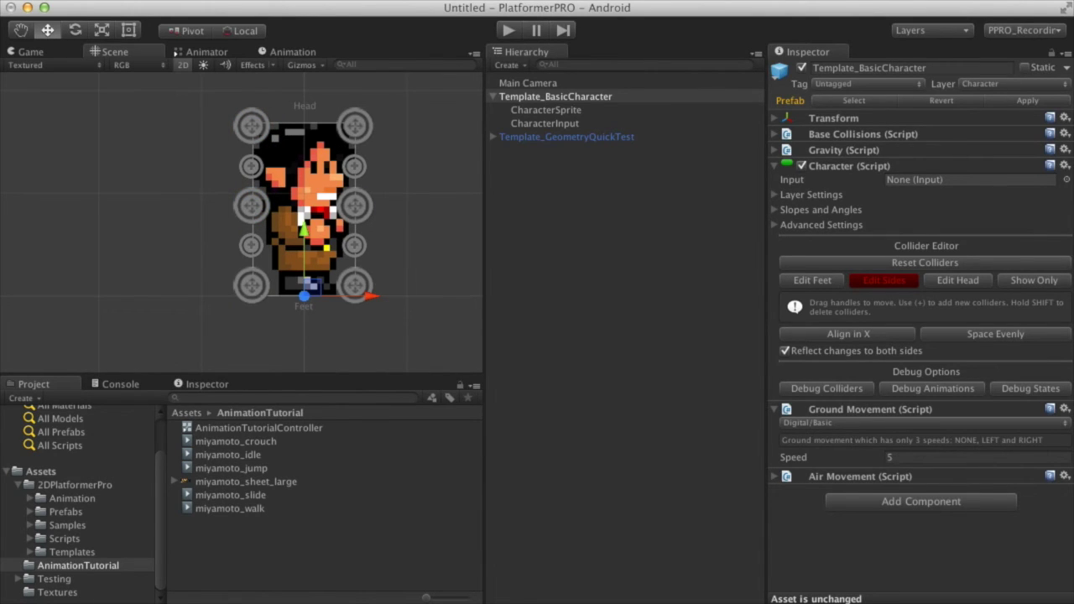
left_click(957, 280)
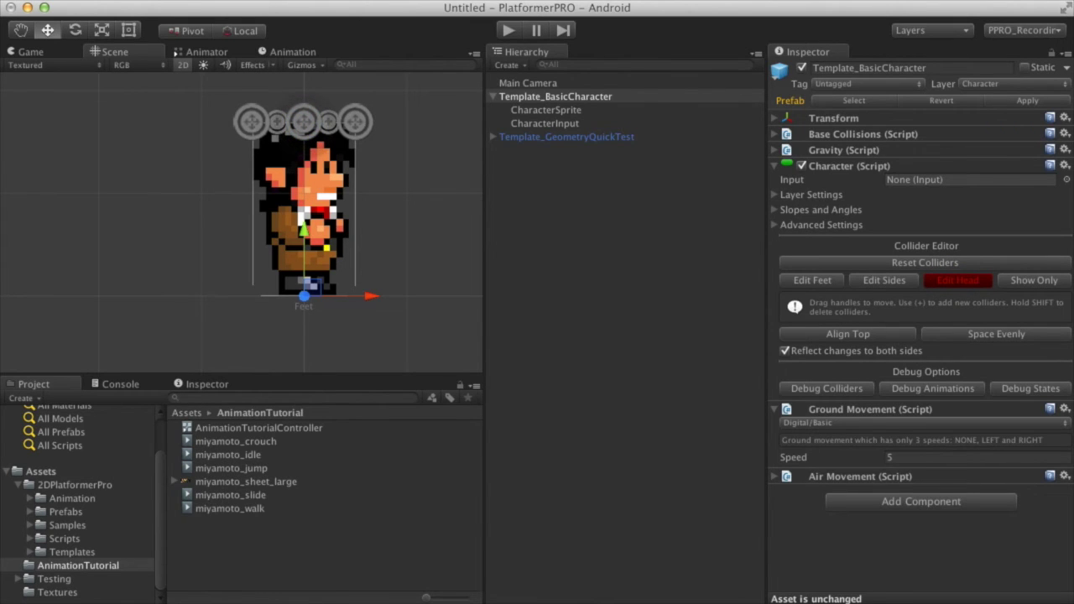
left_click(508, 31)
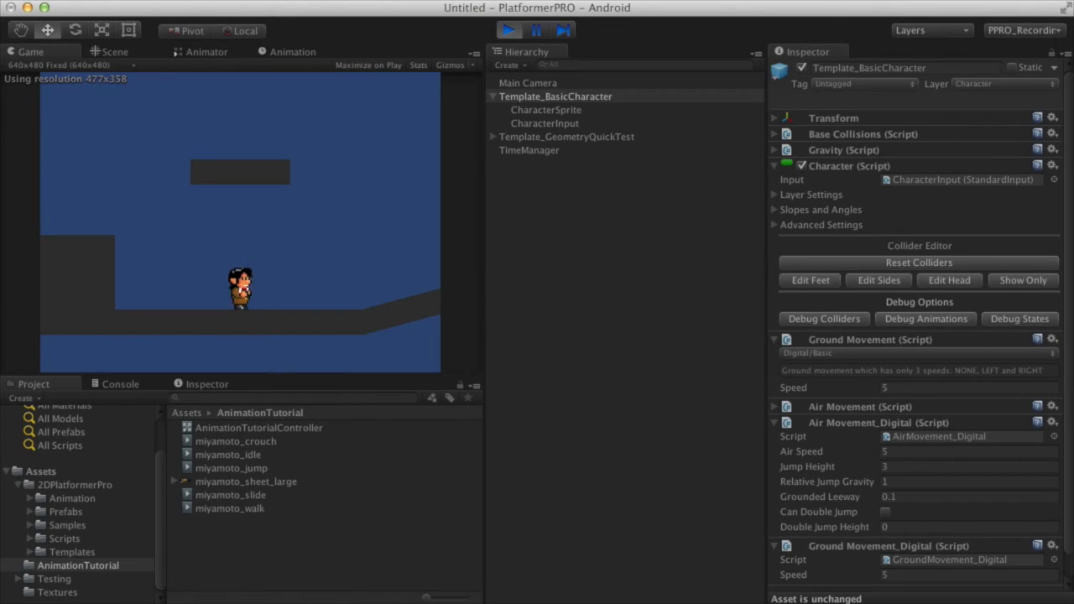
key("Right")
key("Left")
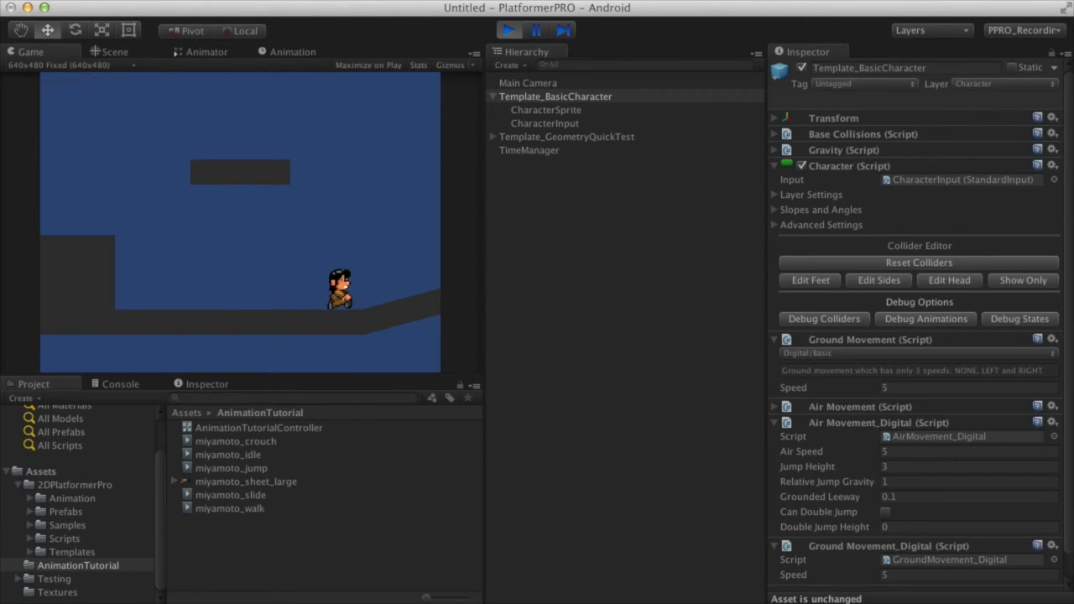
key("Right")
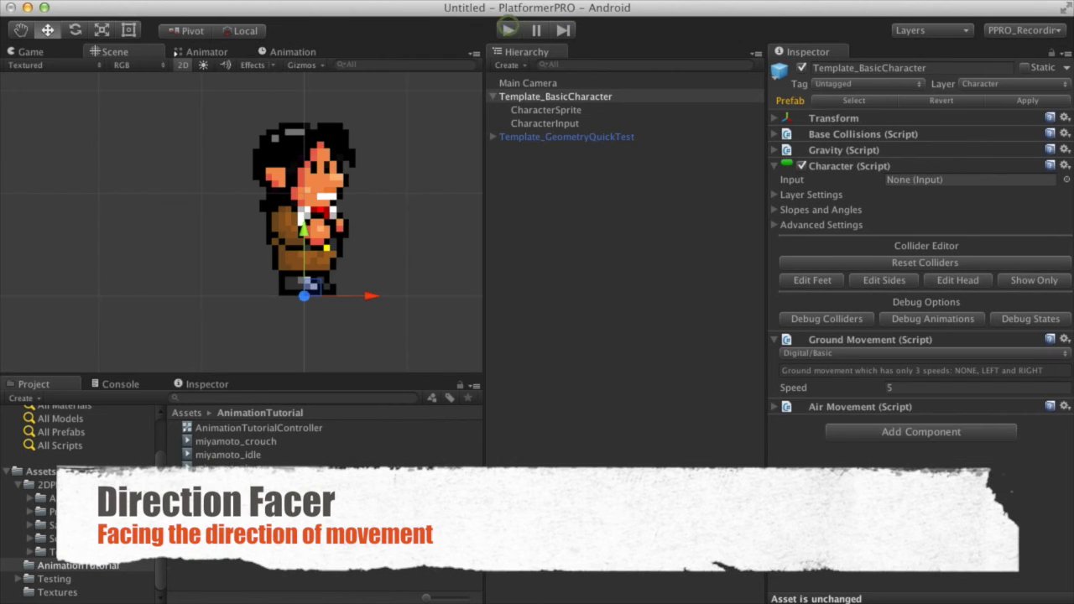
Add a Unity Sprite Direction Facer component to CharacterSprite.
left_click(546, 110)
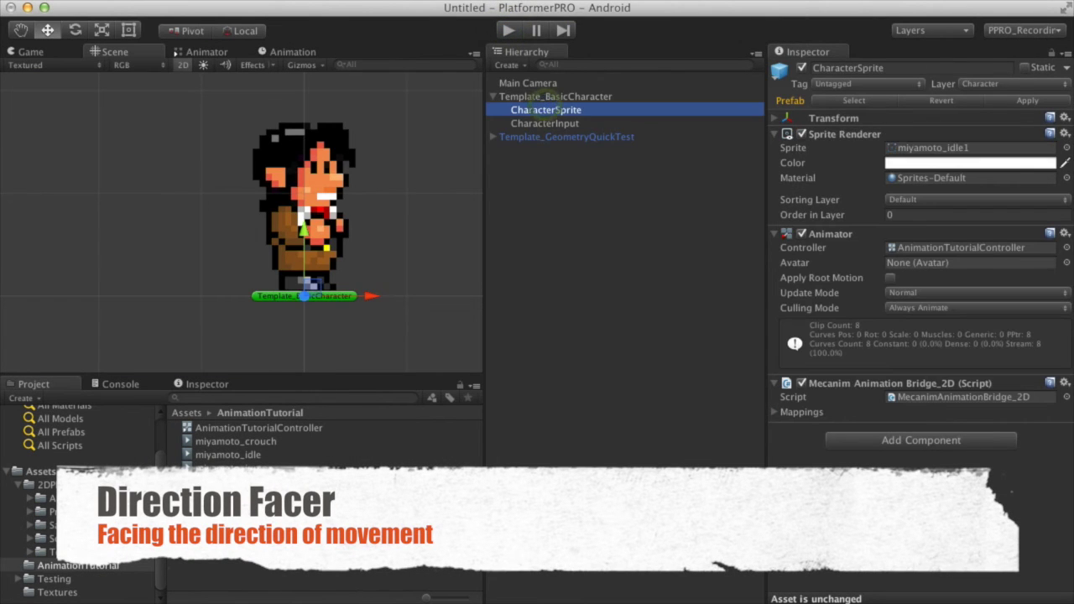
left_click(920, 441)
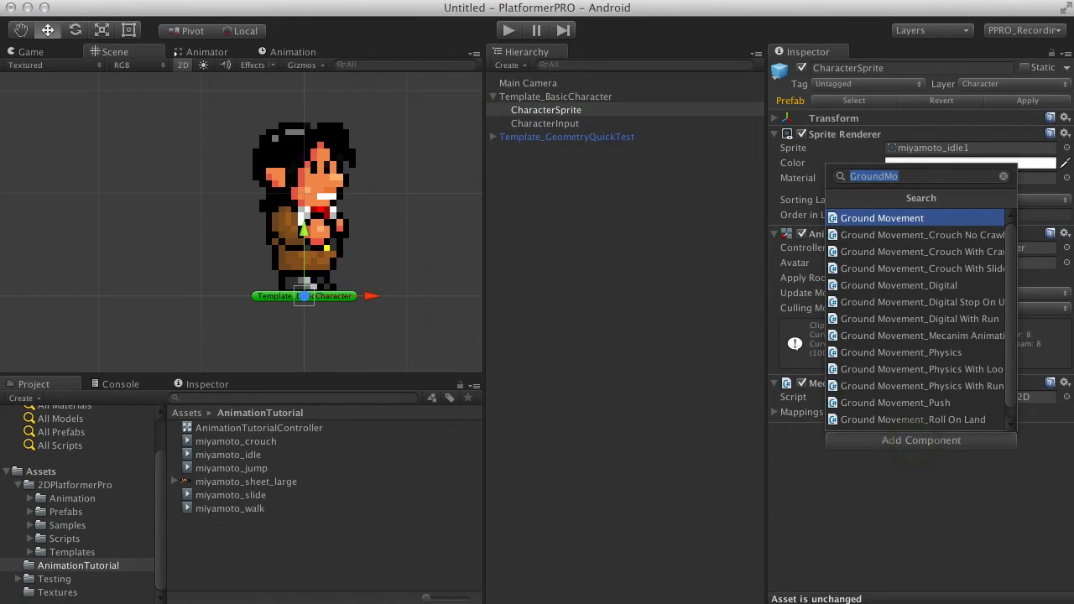
type("Direction")
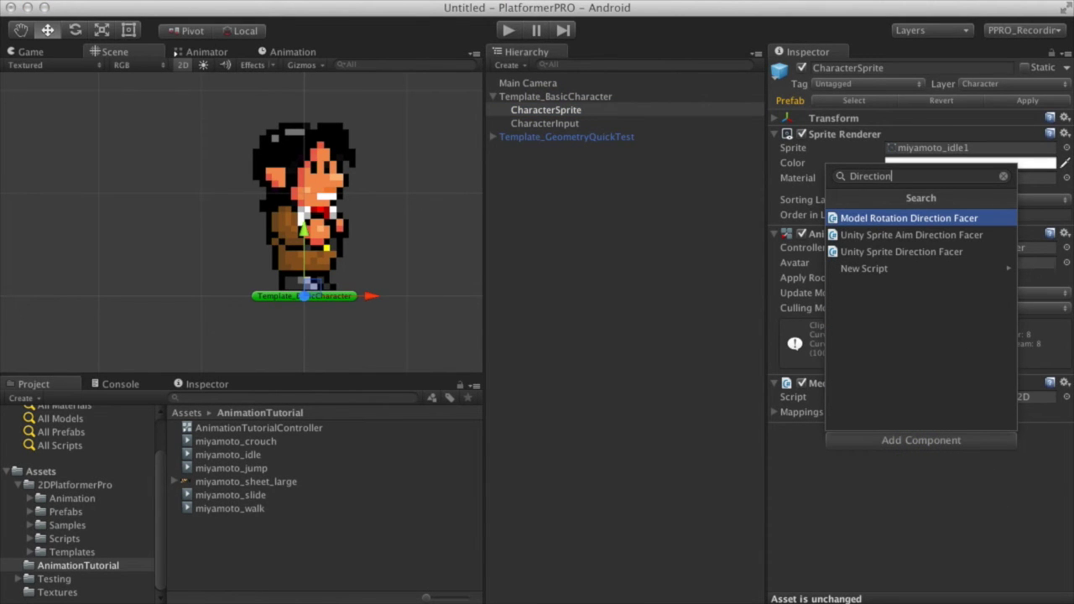
key("Down")
key("Down")
key("Down")
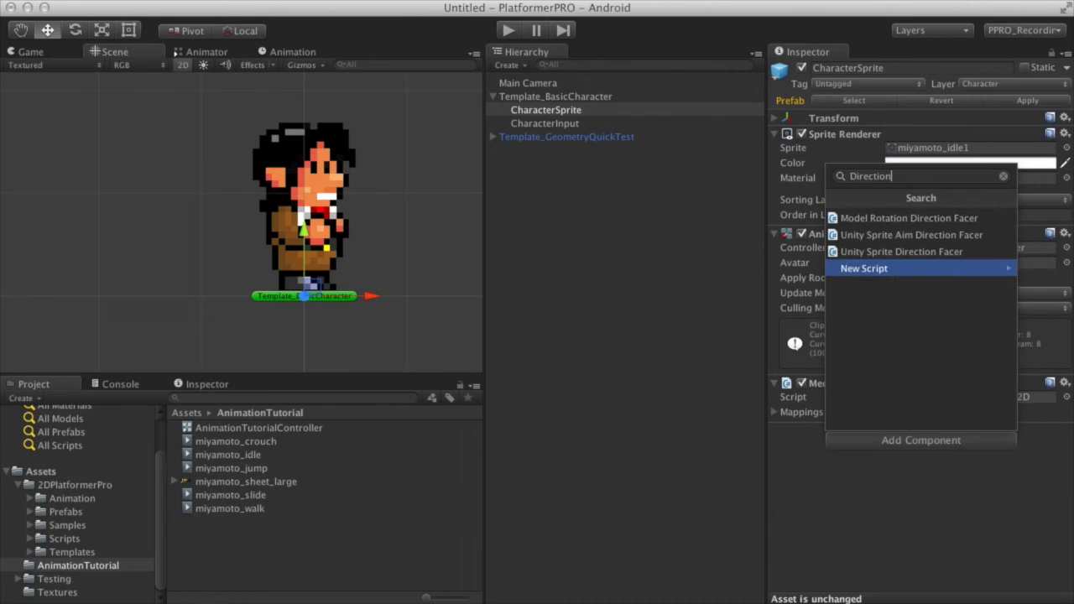
key("Up")
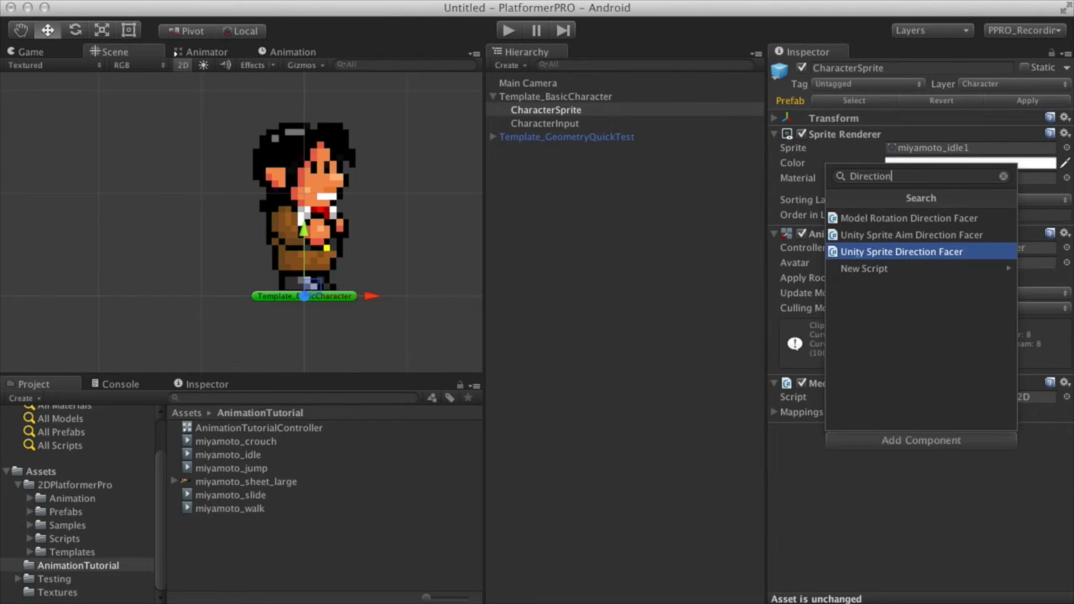
left_click(858, 252)
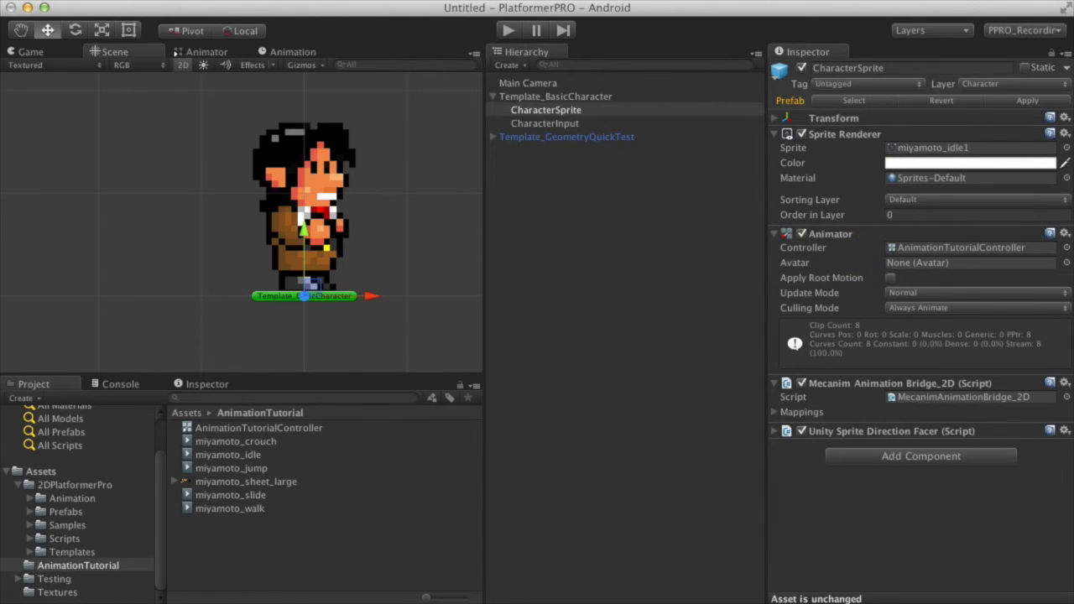
Play the level and walk the character left and right to check it turns.
left_click(508, 30)
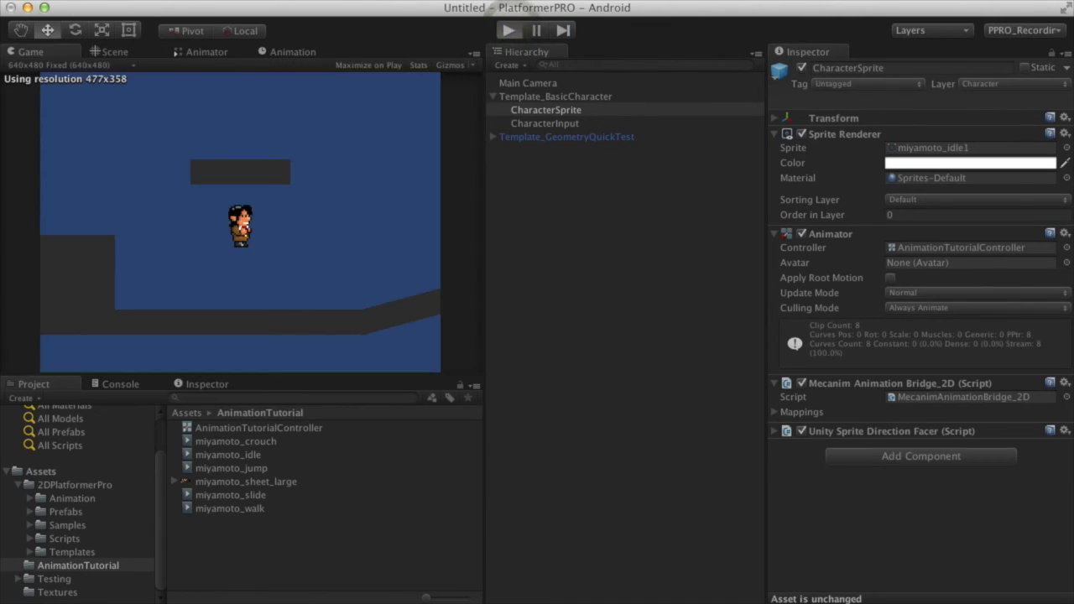
key("Right")
key("Left")
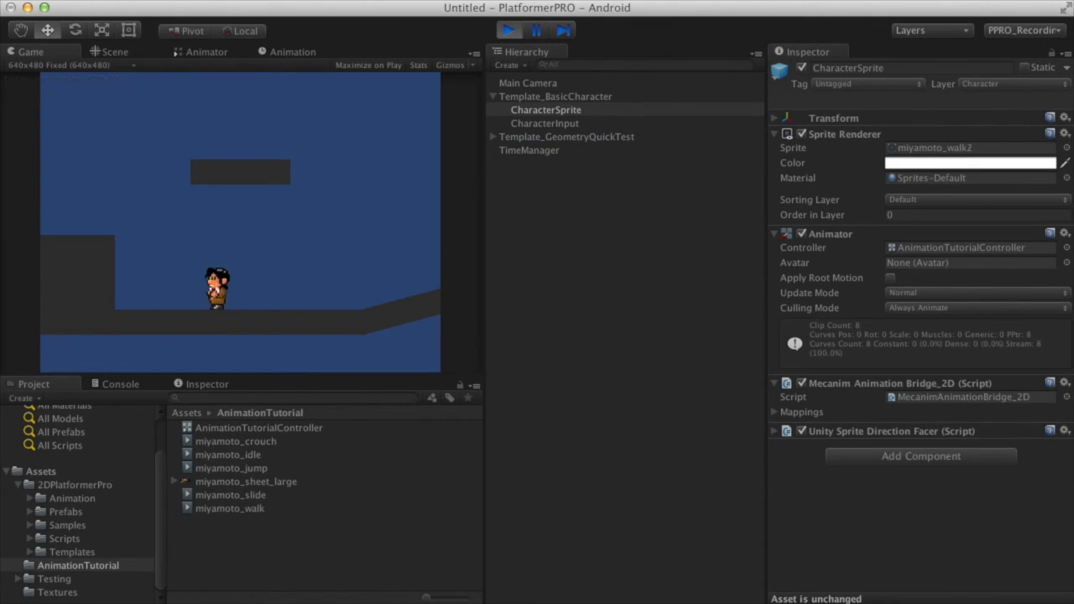
key("Right")
key("Left")
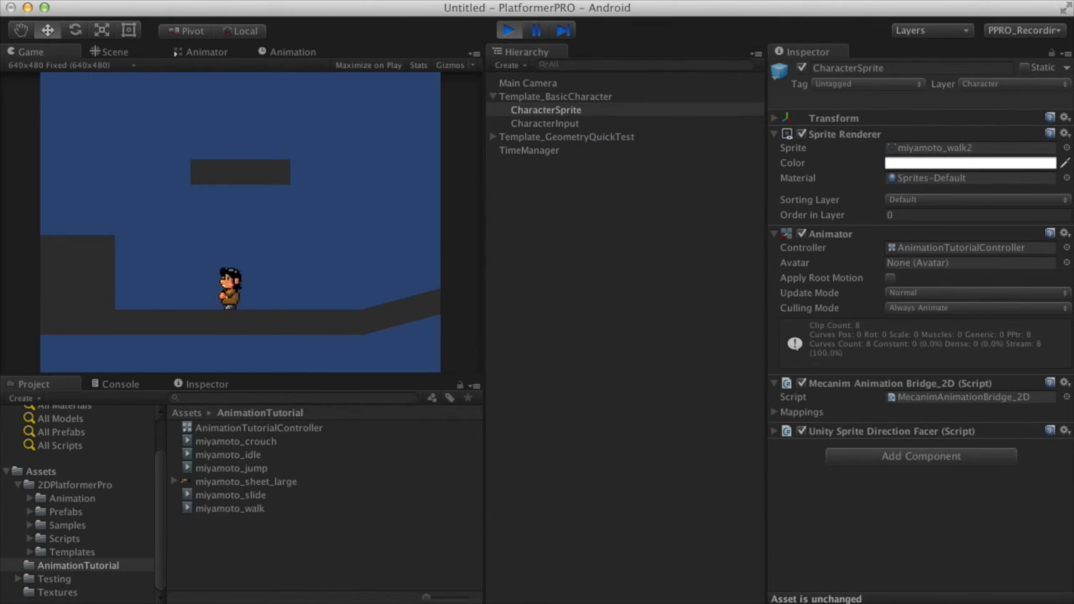
key("Right")
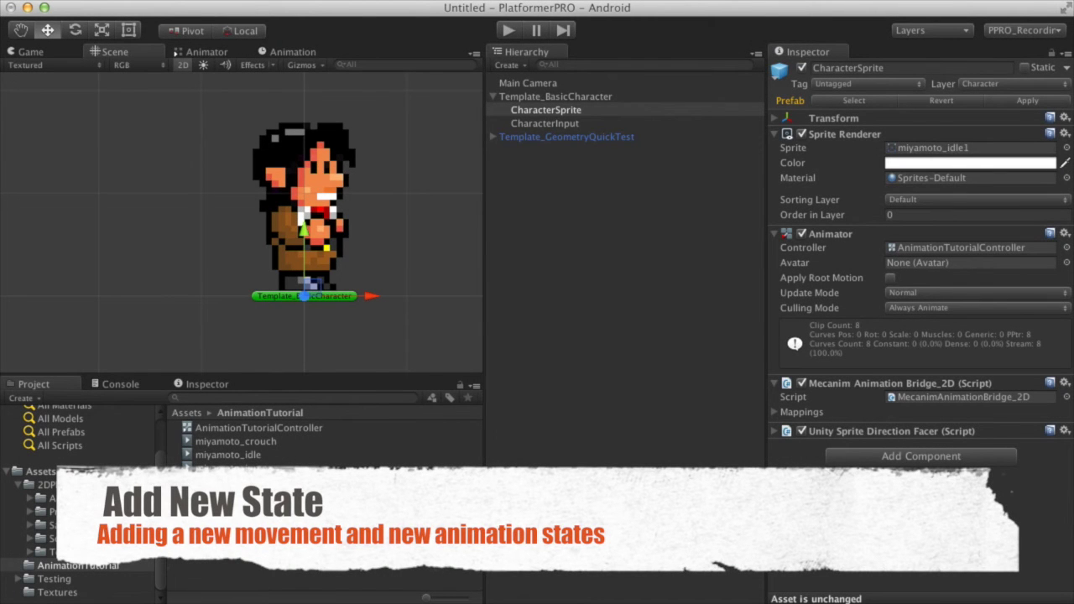
Add a Ground Movement component to Template_BasicCharacter with the Crouch/Digital No Crawl type.
left_click(570, 96)
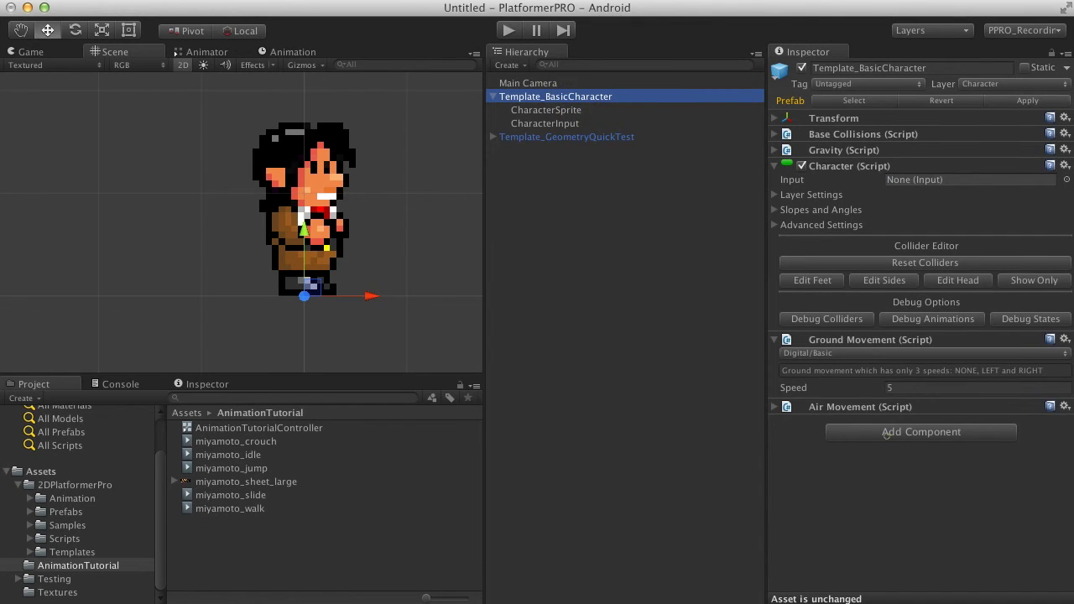
left_click(886, 433)
type("GroundMo")
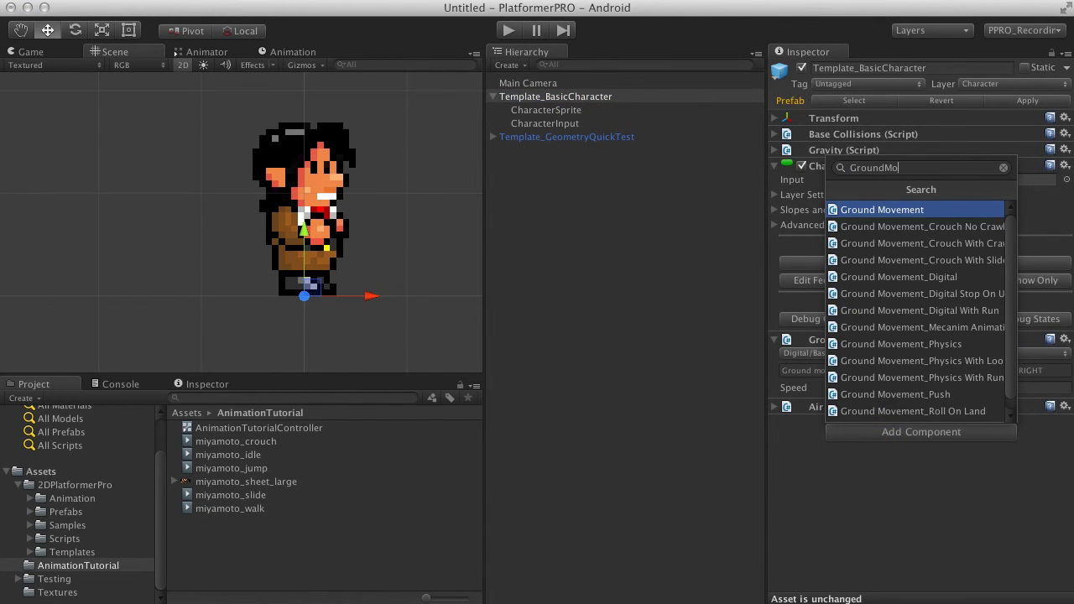
key("Return")
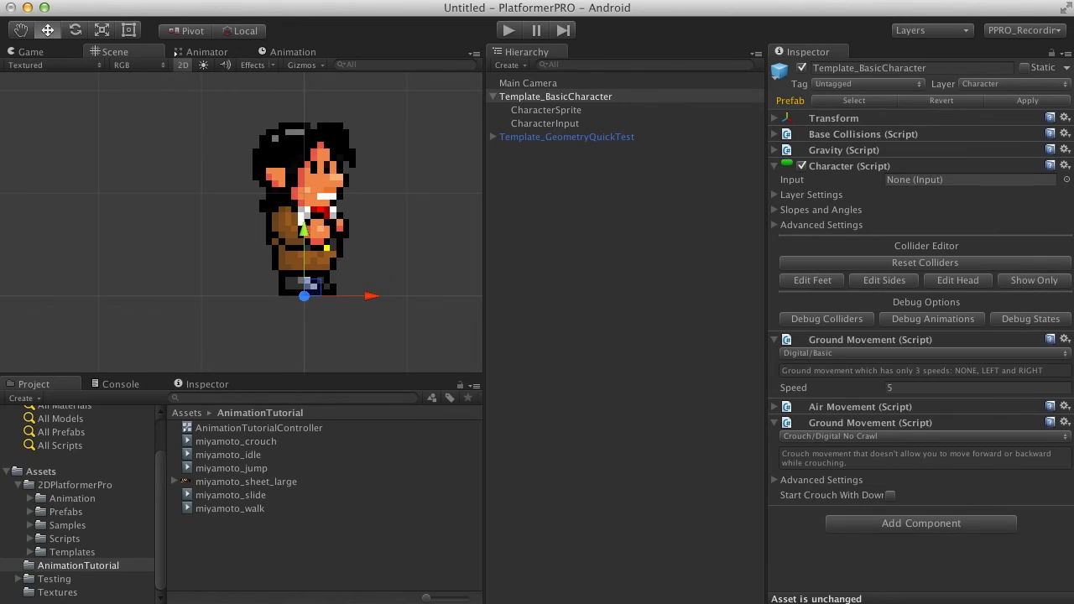
left_click(836, 436)
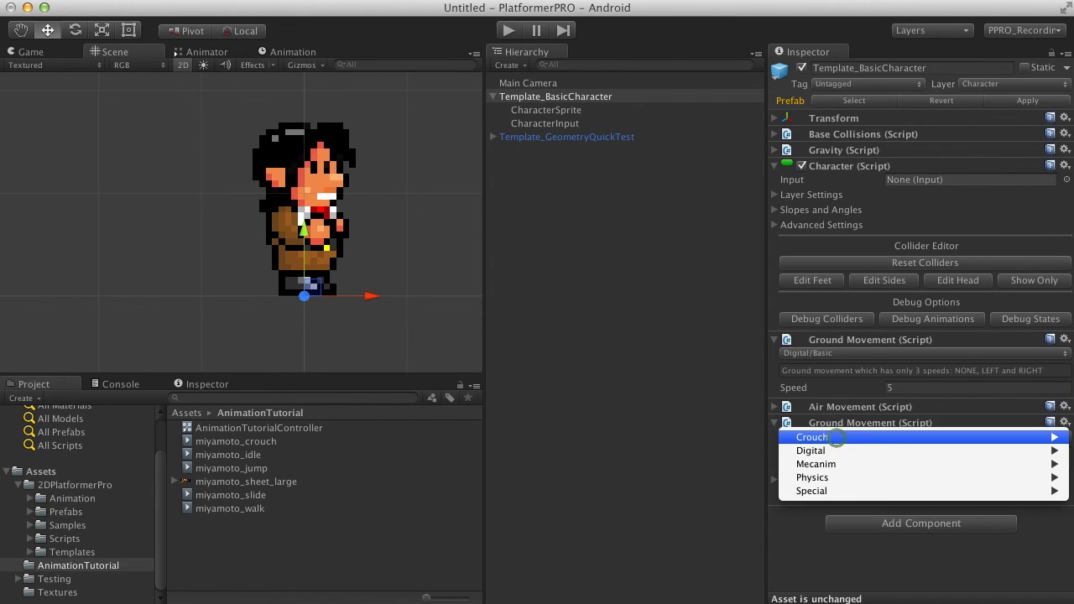
mouse_move(837, 432)
left_click(753, 435)
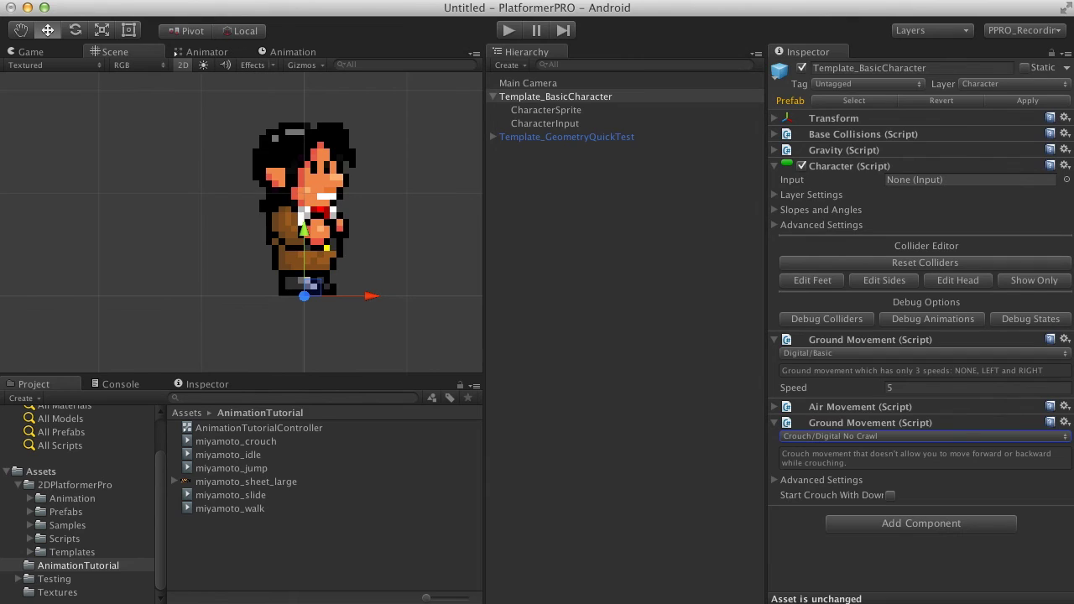
Move the crouch movement component up until it sits above Digital/Basic Ground Movement.
left_click(1064, 423)
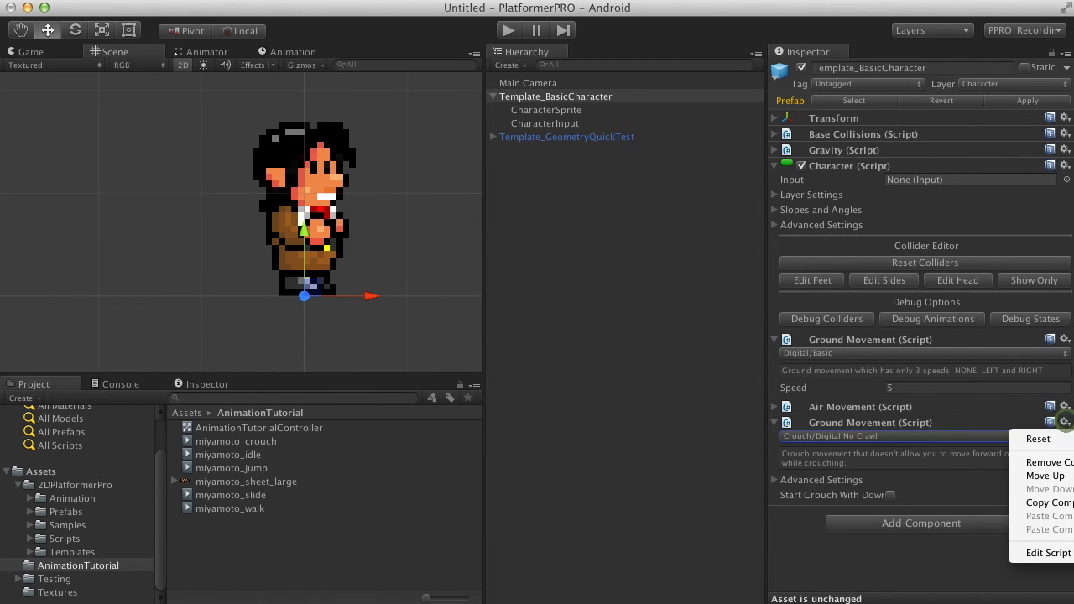
left_click(1045, 474)
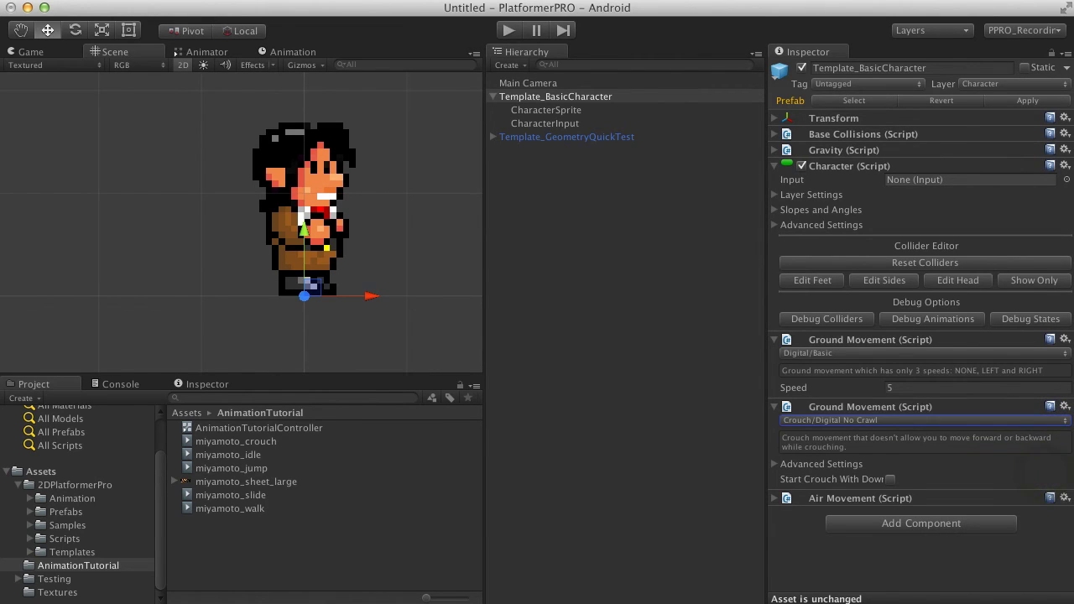
left_click(1064, 406)
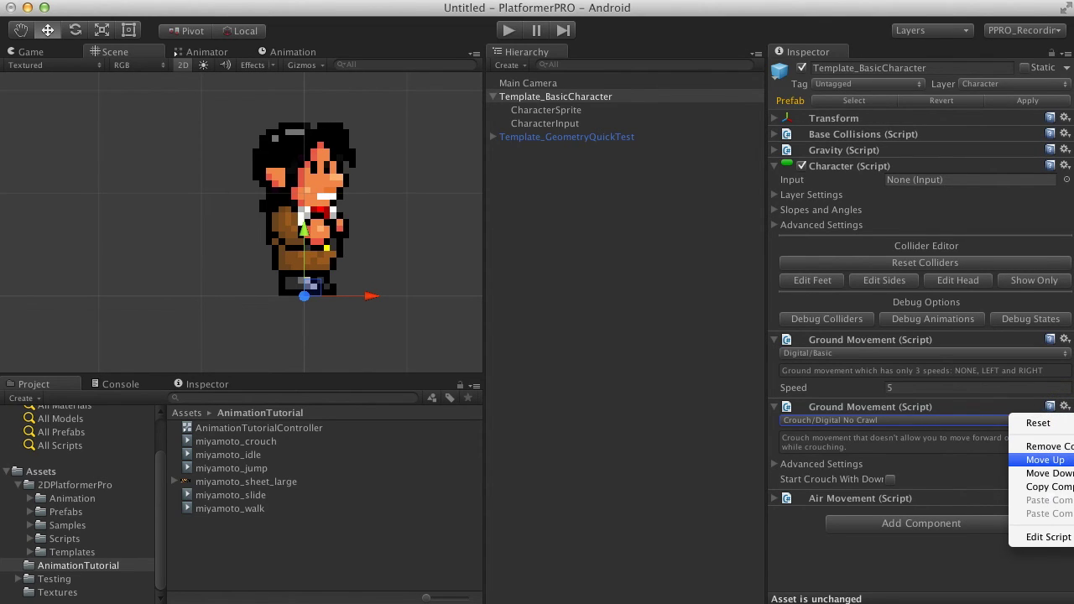
left_click(1045, 460)
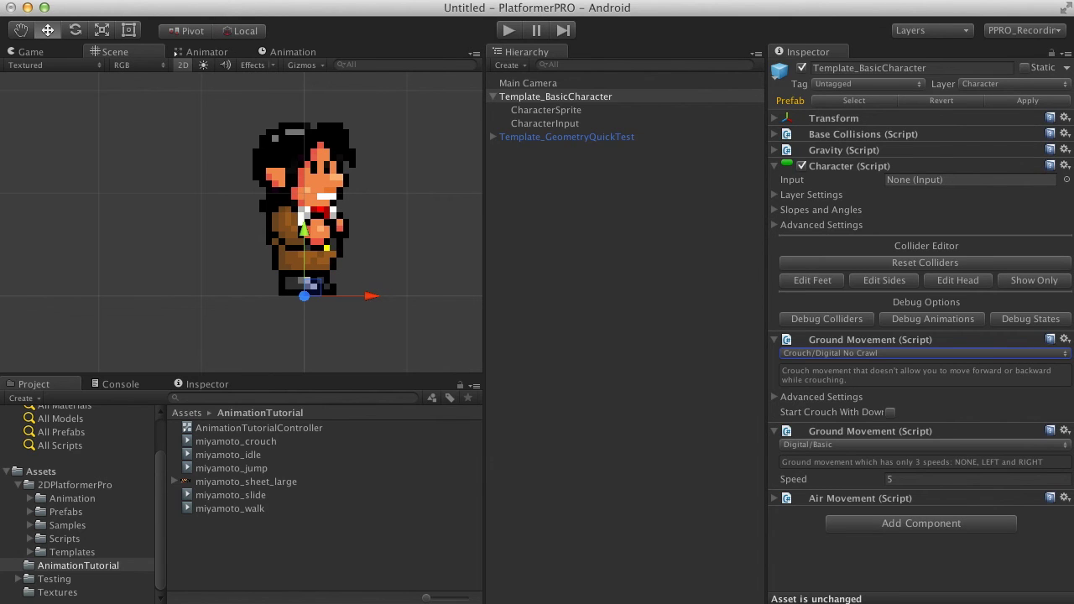
Test crouching in a play run, then check the Console error reporting no CROUCH animator state.
left_click(508, 31)
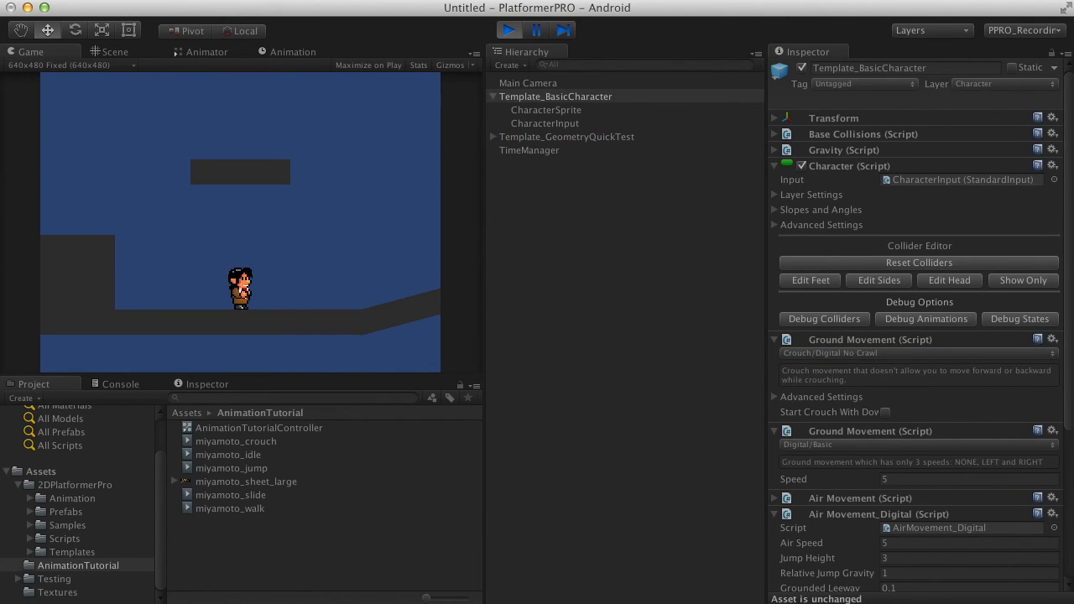
left_click(508, 31)
left_click(120, 383)
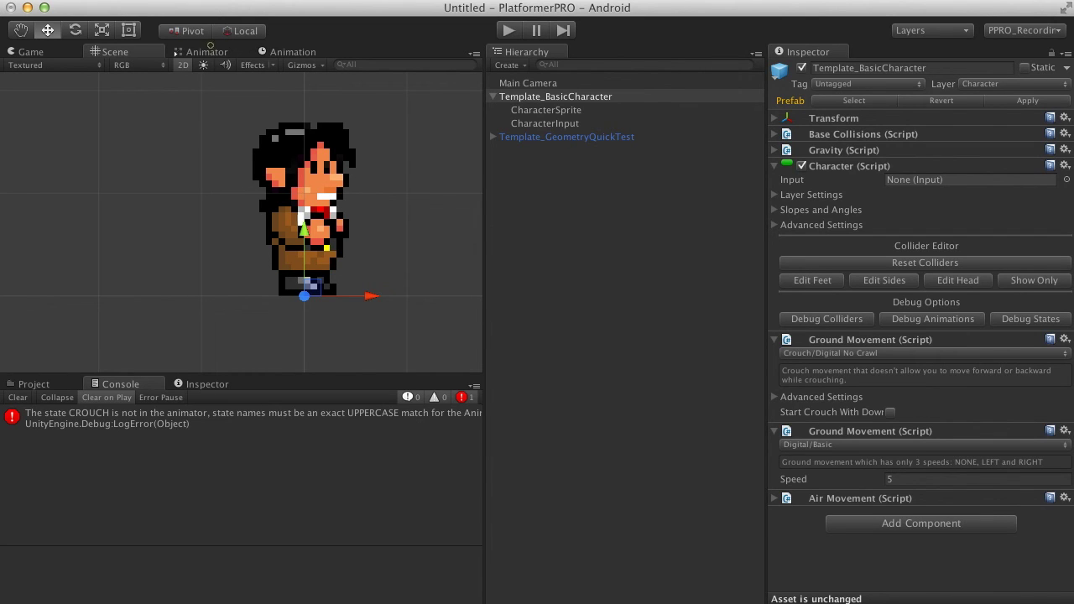
left_click(206, 51)
Create an empty animator state below RUN and name it CROUCH.
right_click(375, 128)
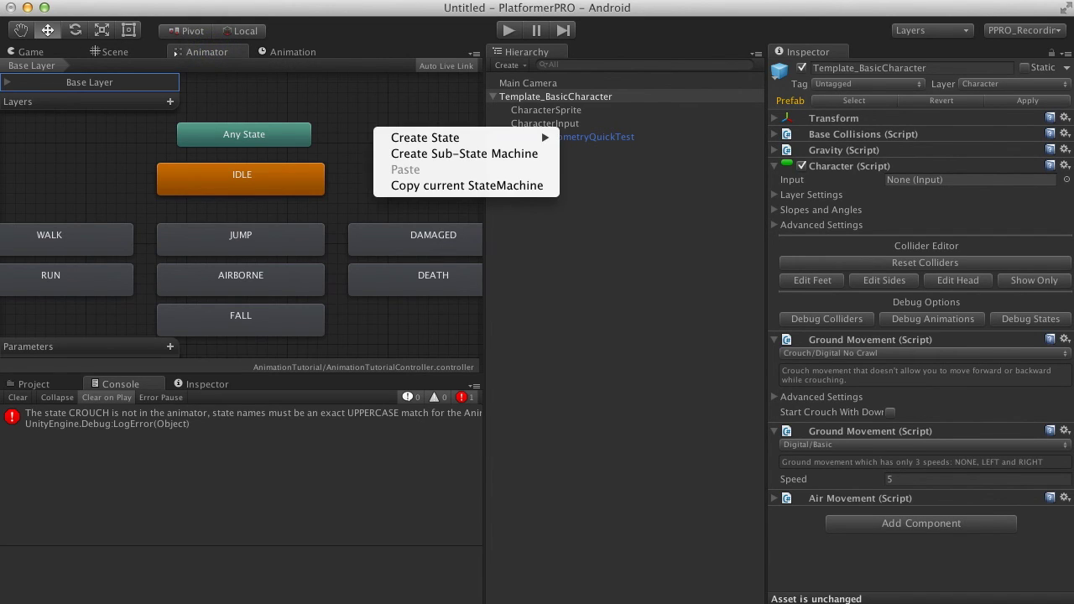
mouse_move(425, 137)
left_click(595, 137)
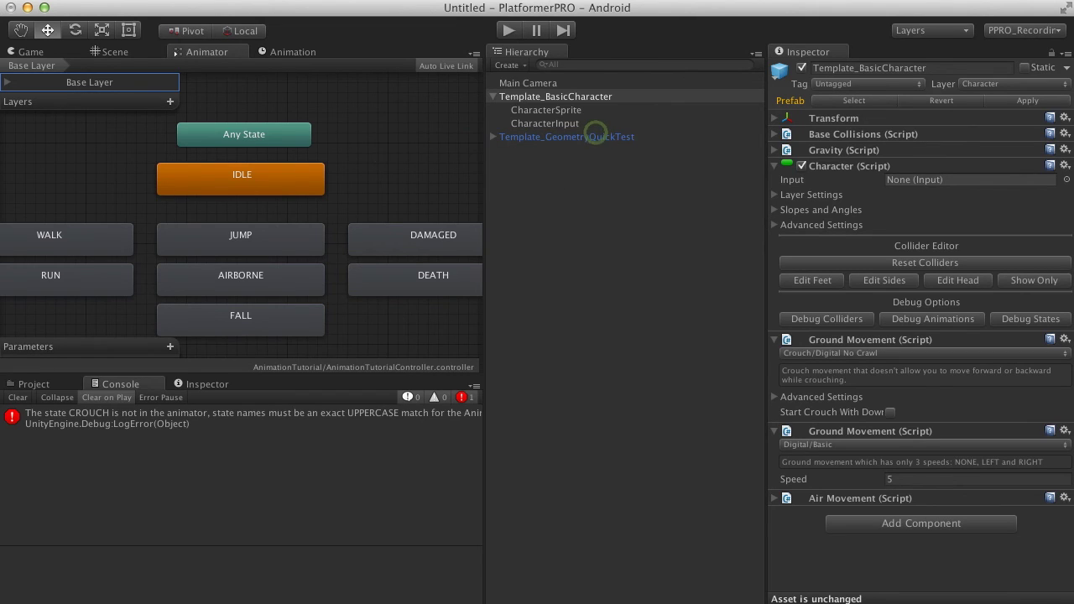
left_click_drag(437, 139, 76, 313)
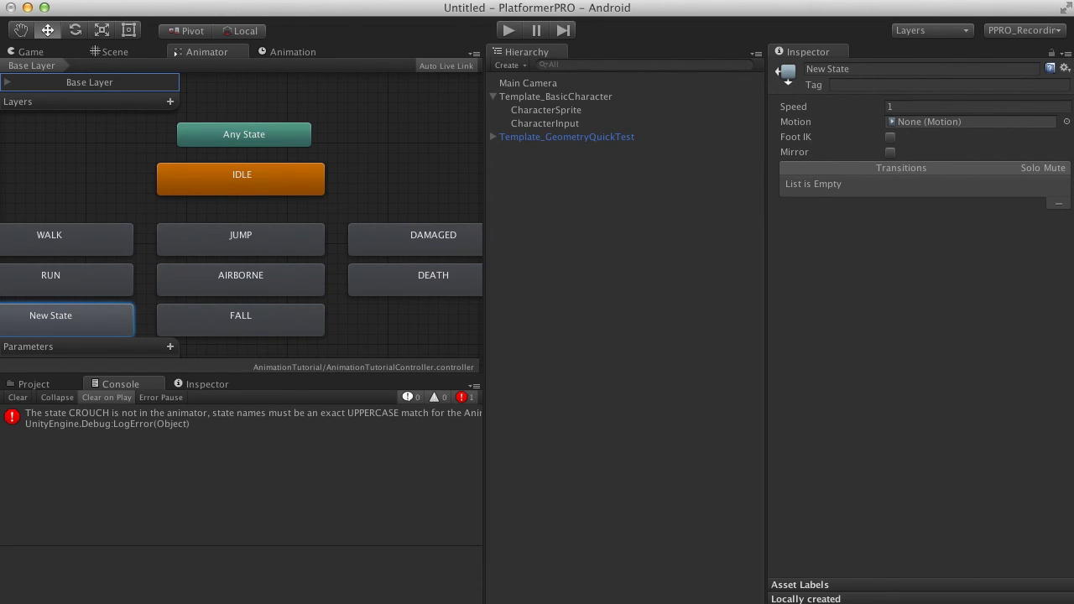
left_click(856, 69)
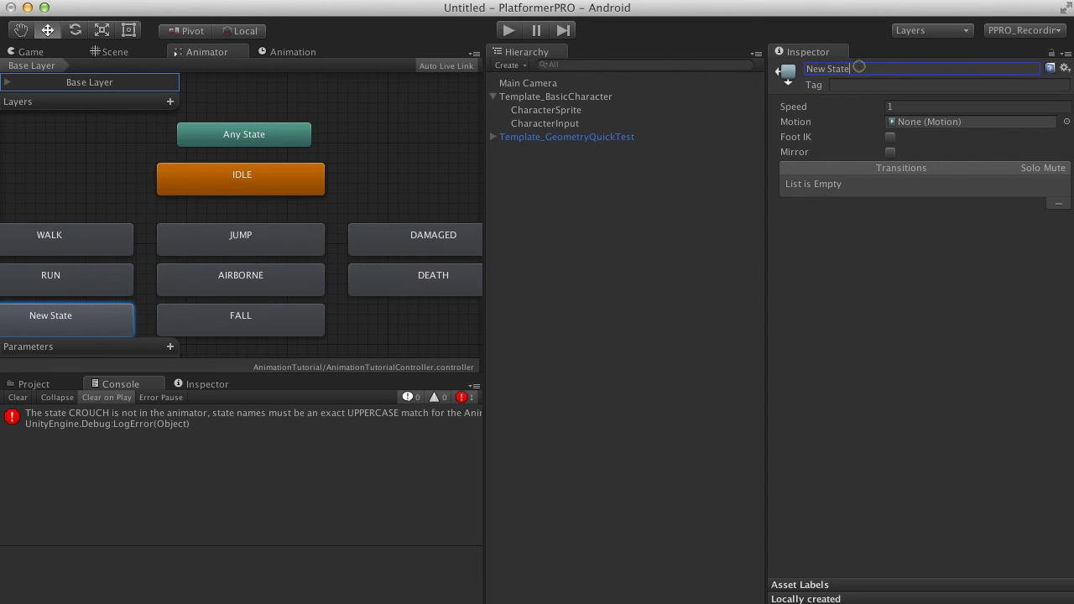
type("CROUCH")
key("Return")
Assign the miyamoto_crouch clip as the CROUCH state's Motion.
left_click(48, 384)
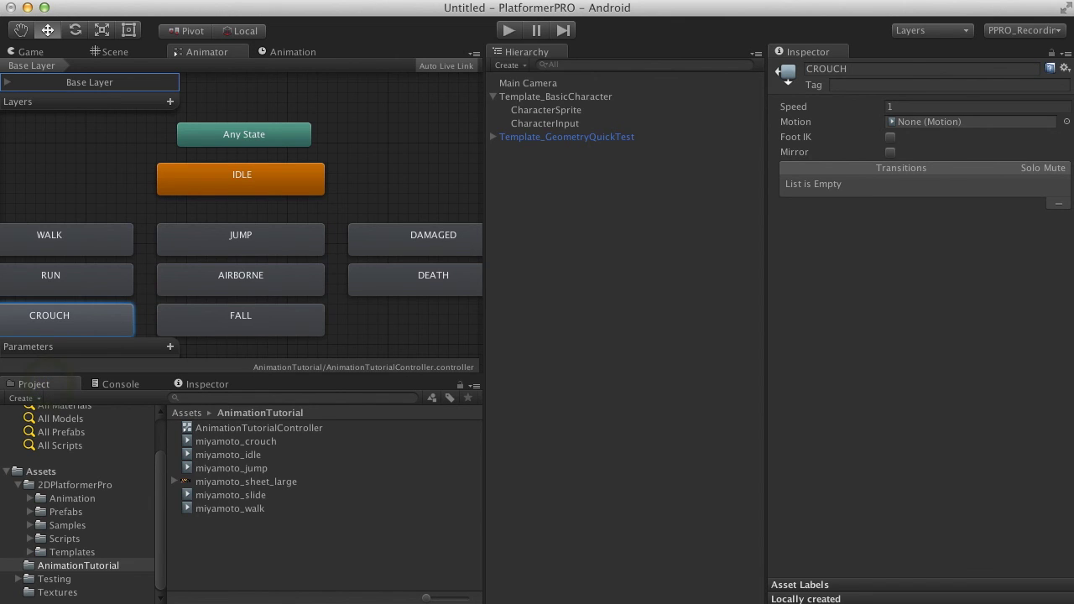
left_click_drag(227, 439, 973, 120)
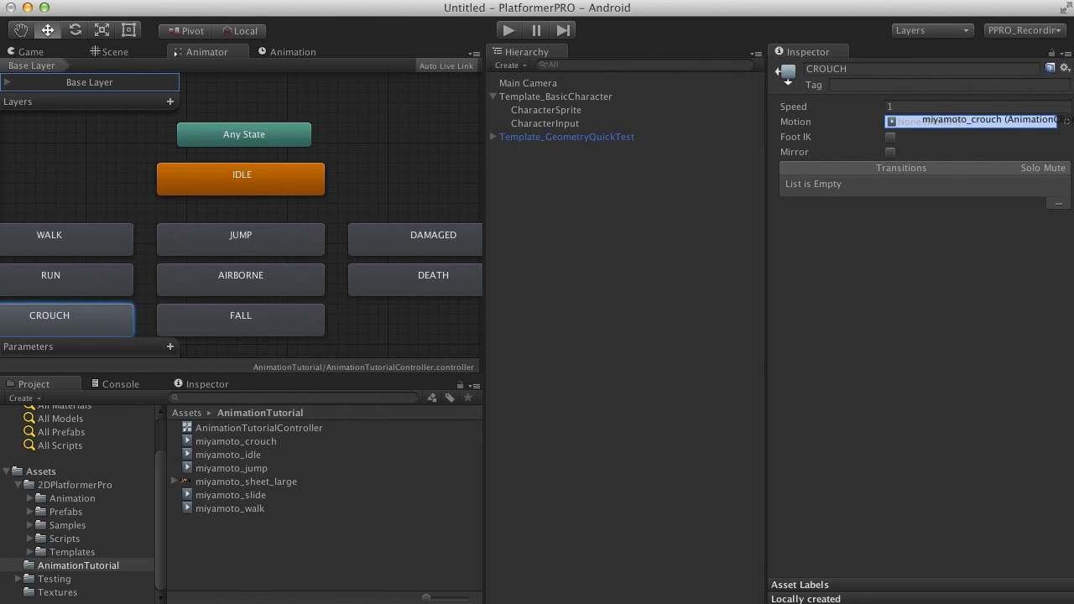
left_click_drag(972, 120, 973, 120)
Play with Cmd+P, walking right and left and pressing Down to crouch twice.
key("super+p")
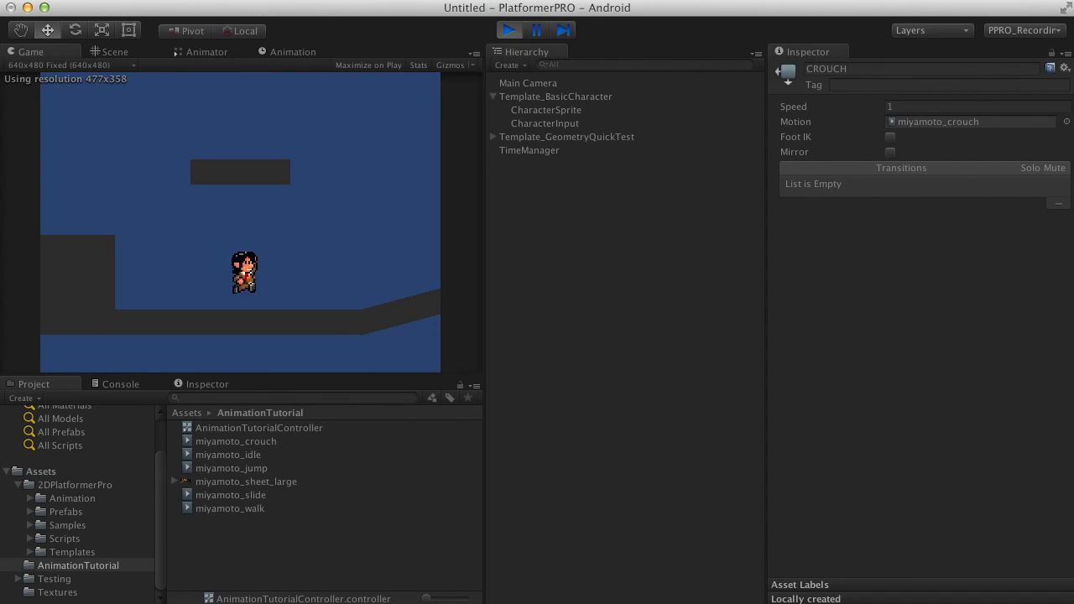
key("Right")
key("Down")
key("Left")
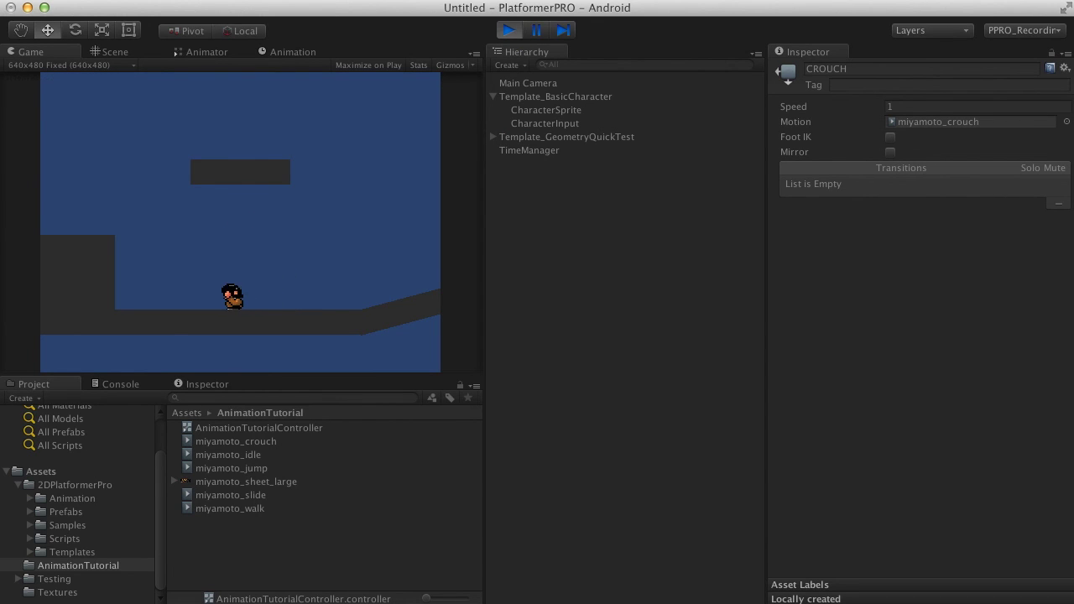
key("Right")
key("Down")
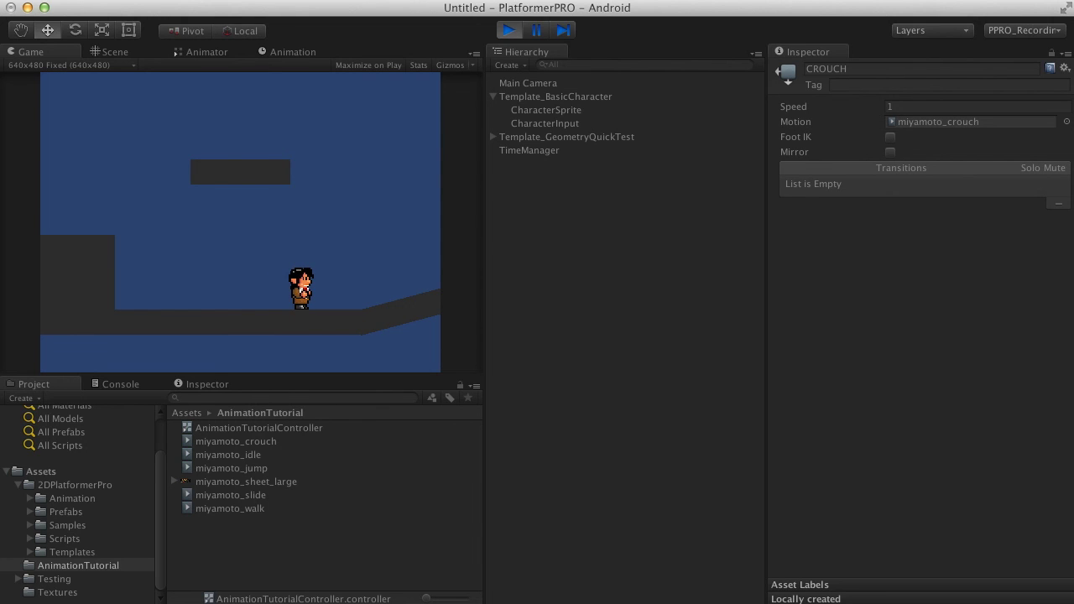